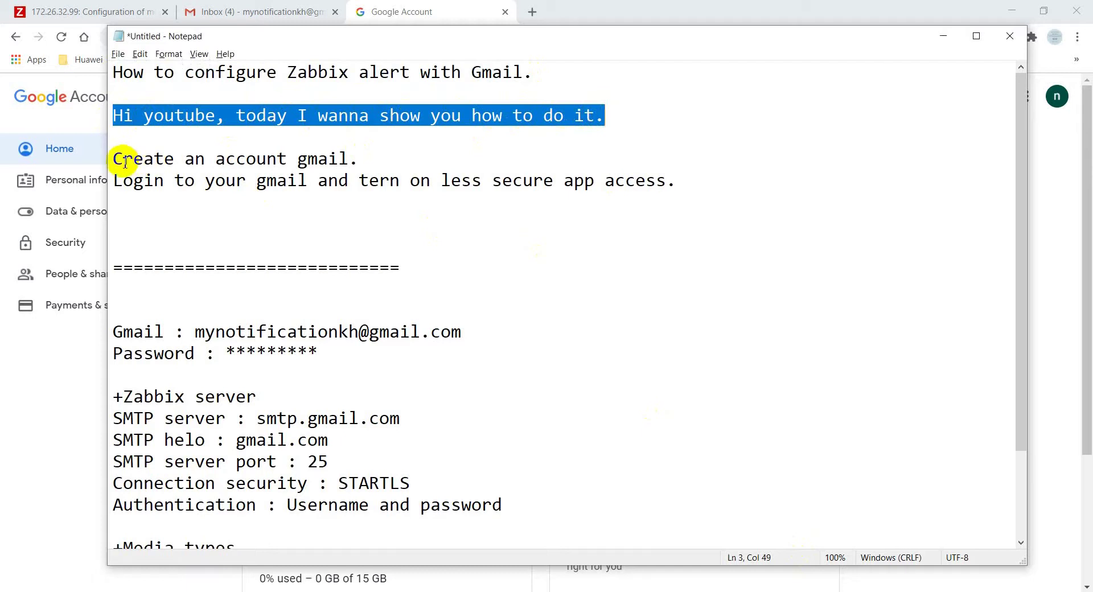
Read the notes on creating a Gmail account and turning on less secure app access
left_click_drag(114, 160, 359, 163)
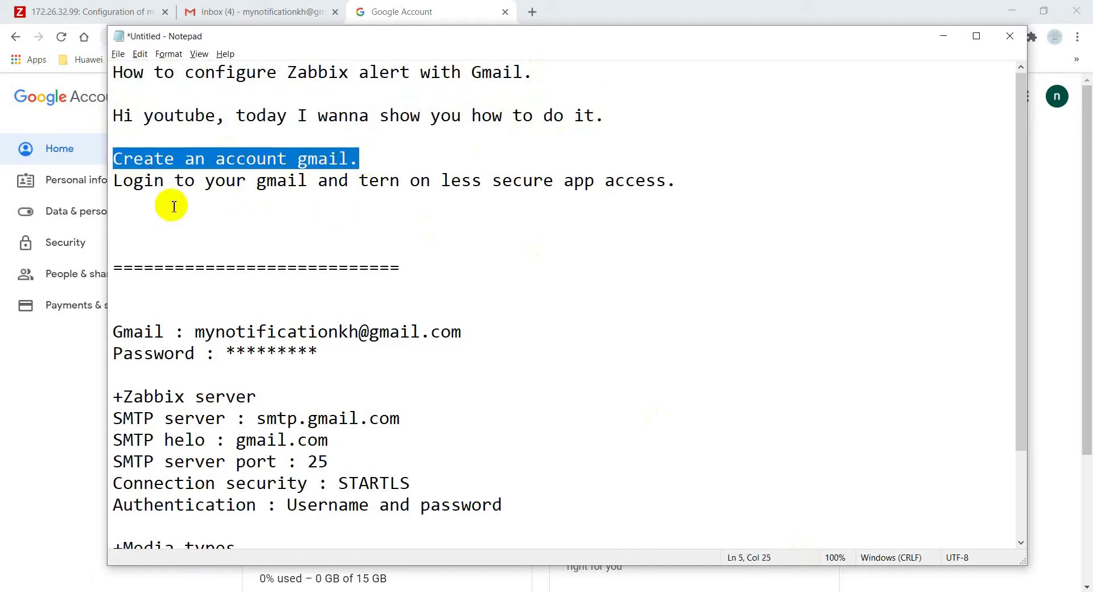
left_click_drag(121, 182, 682, 188)
left_click(695, 188)
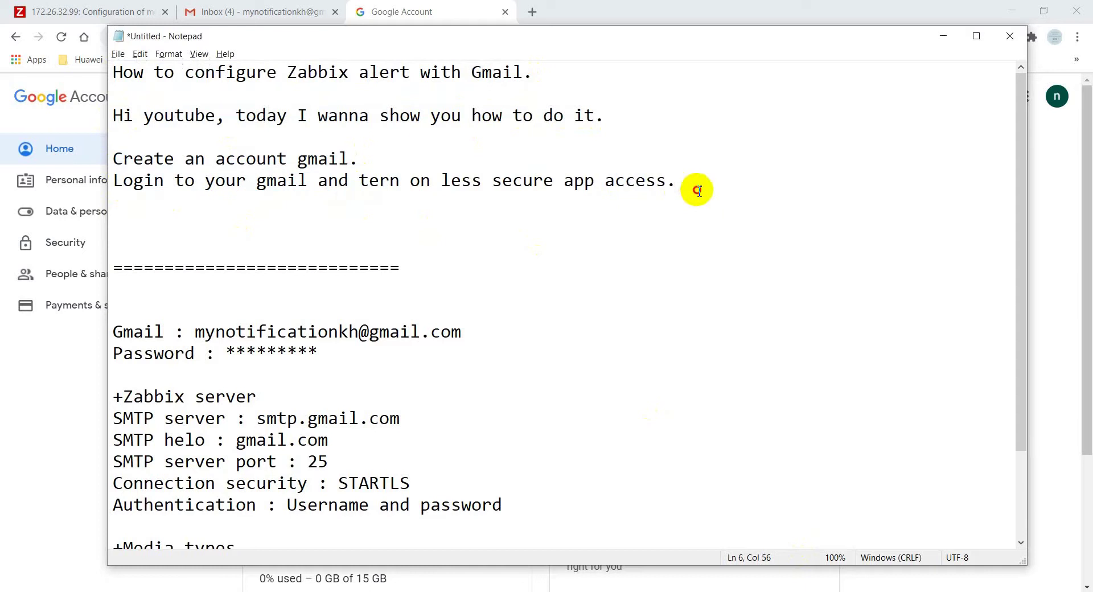
left_click_drag(410, 182, 462, 185)
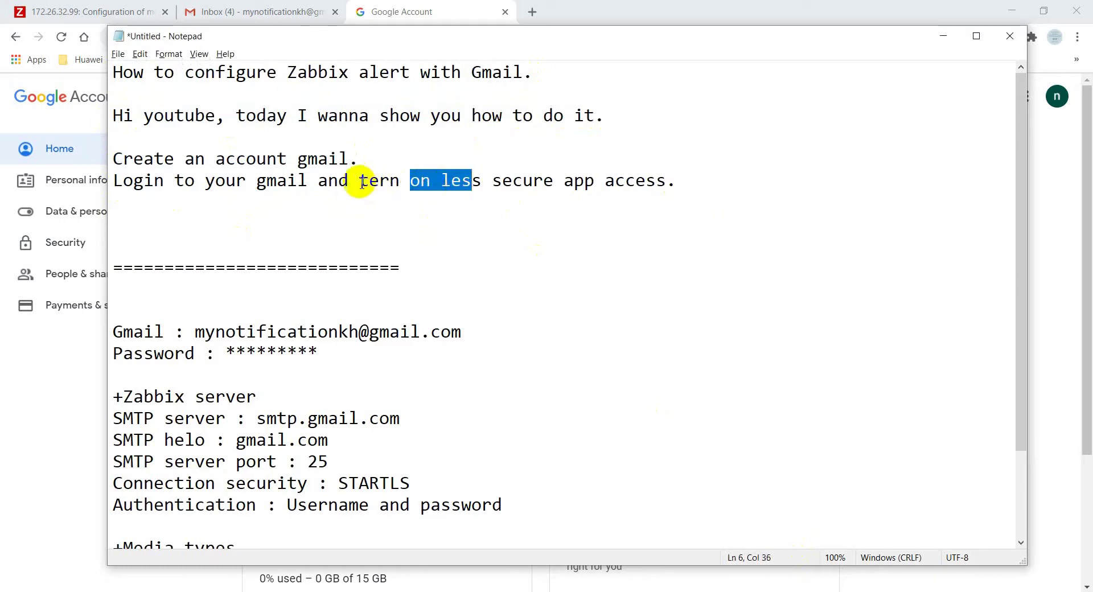
left_click_drag(359, 182, 668, 181)
Check the less secure app access setting in the Google Account's security settings
left_click(406, 12)
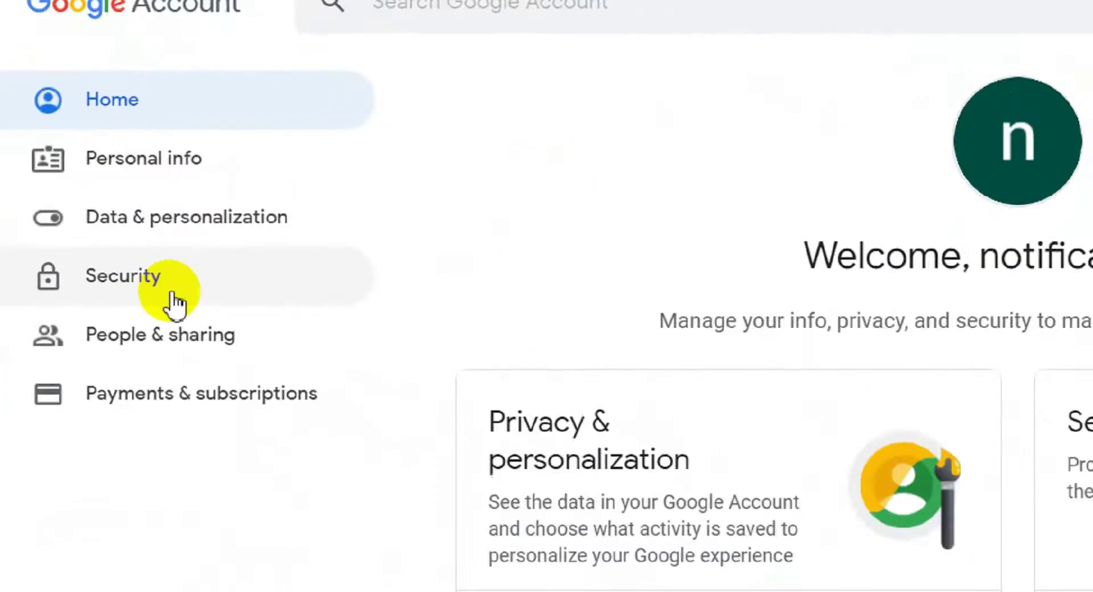
left_click(184, 309)
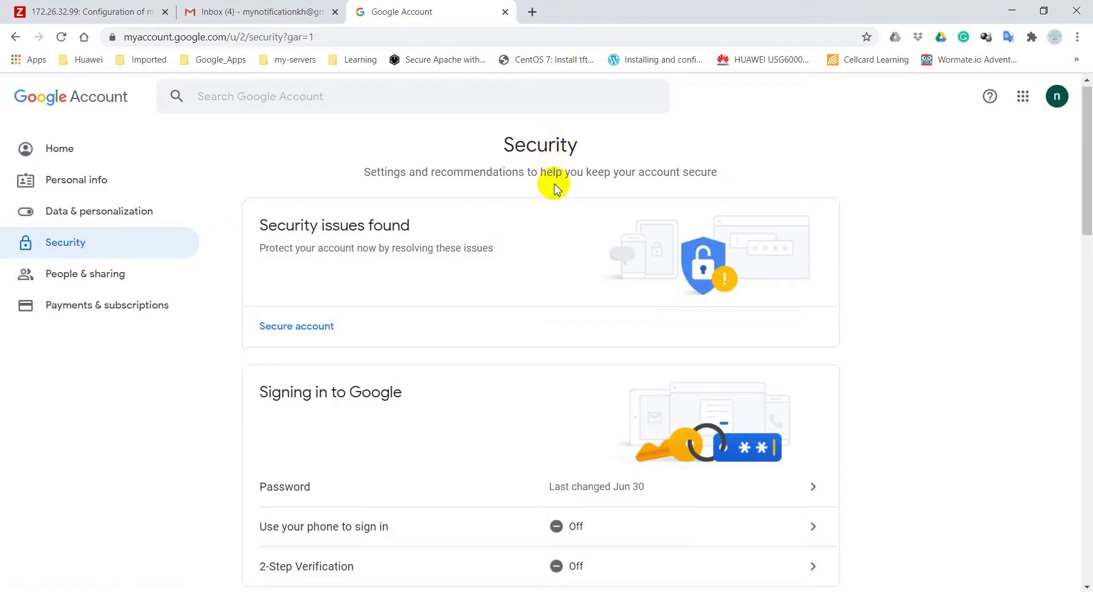
scroll(549, 232, "down", 15)
scroll(485, 344, "down", 6)
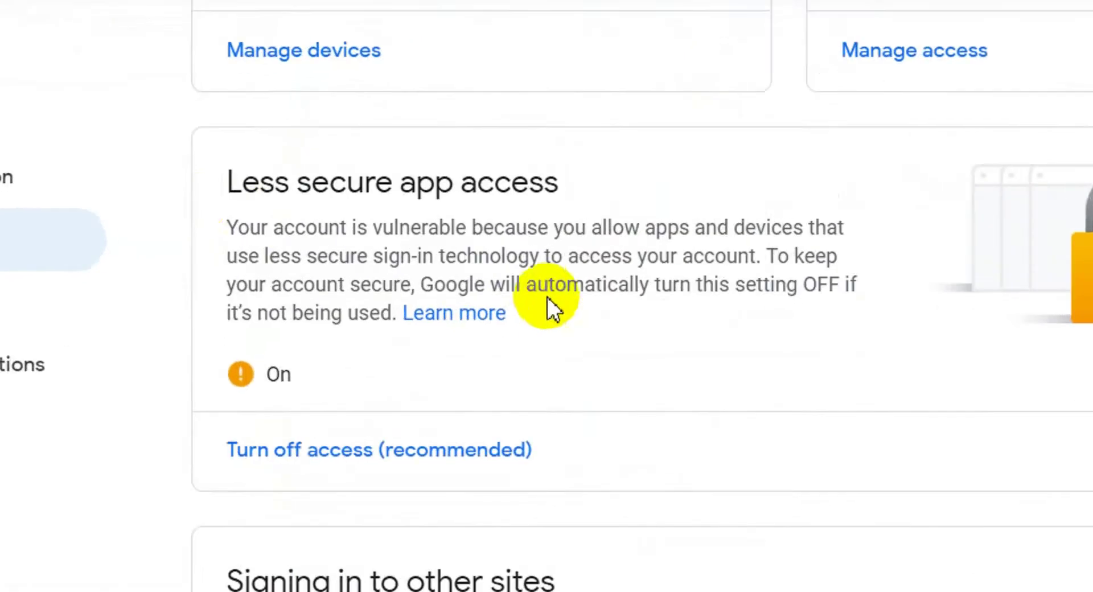
left_click_drag(228, 184, 552, 187)
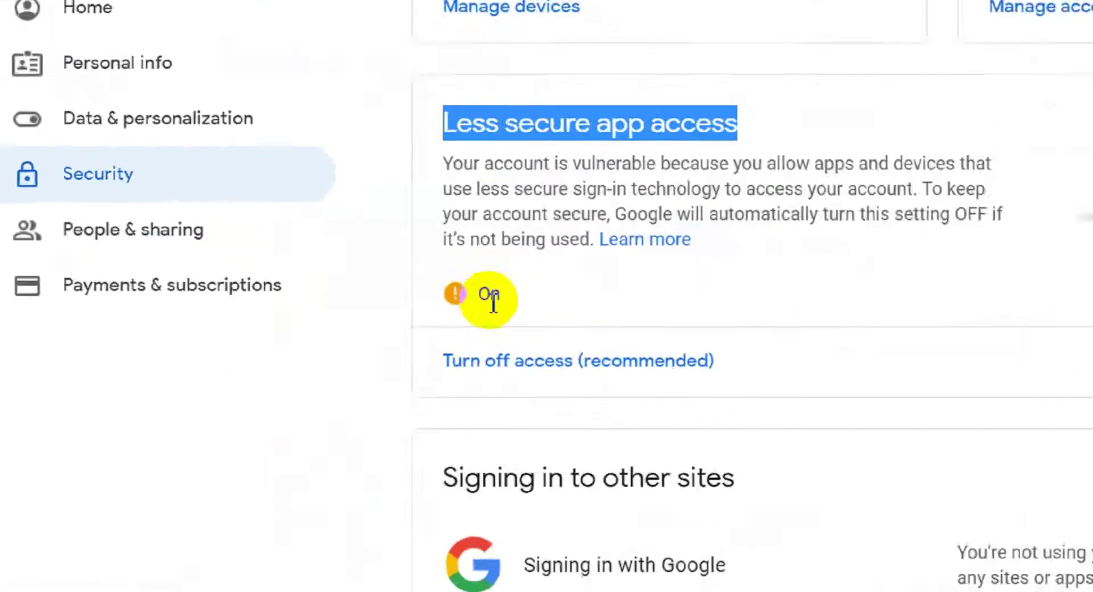
double_click(491, 296)
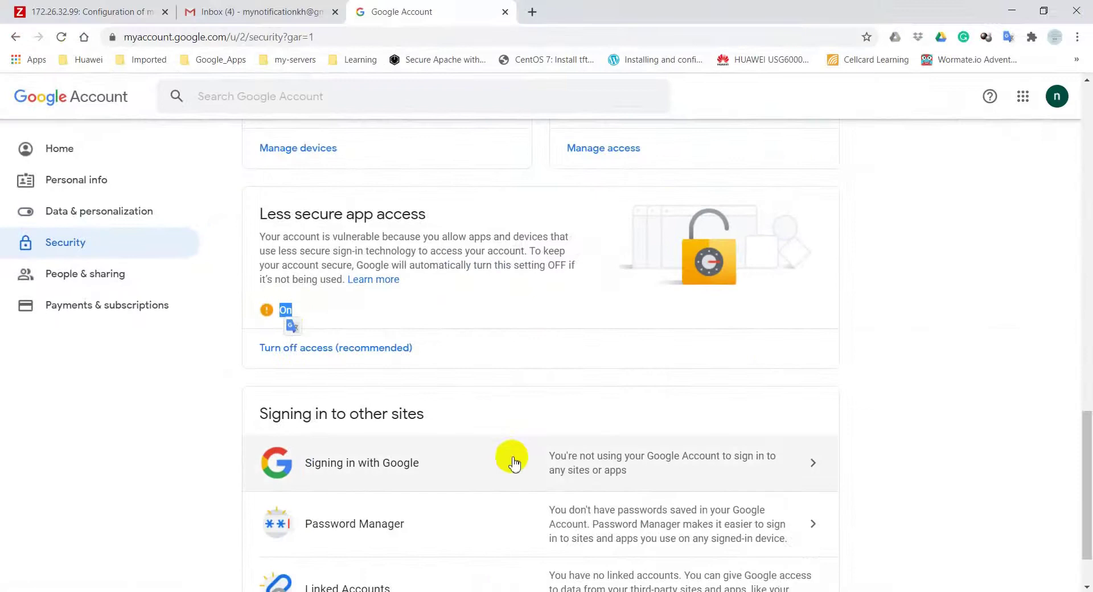
Return to the Notepad notes and review the Gmail account, password and Zabbix server entries
left_click(549, 589)
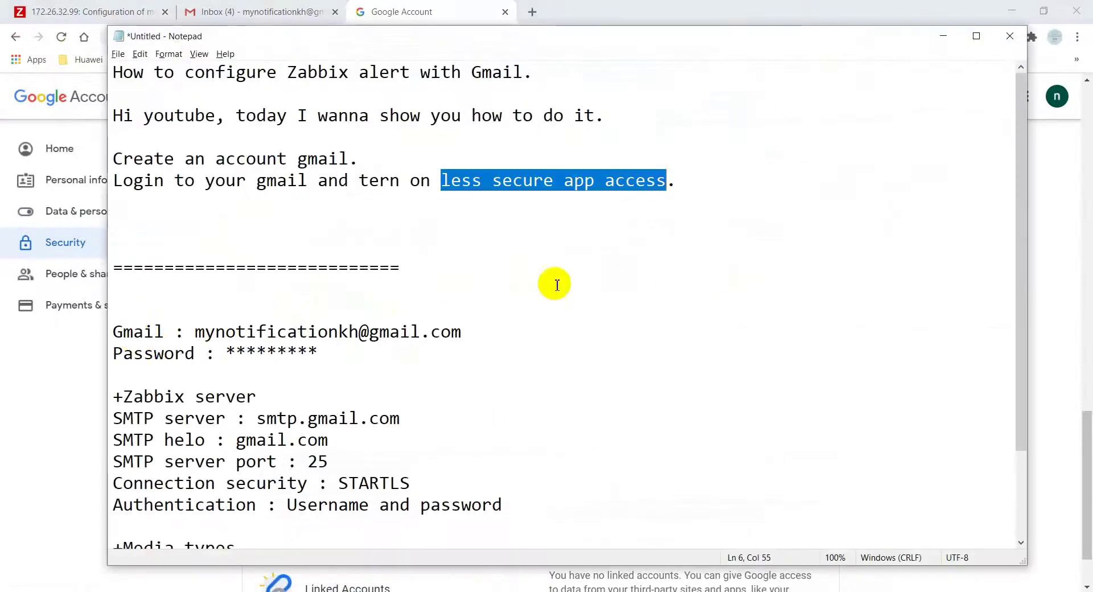
left_click_drag(114, 332, 472, 334)
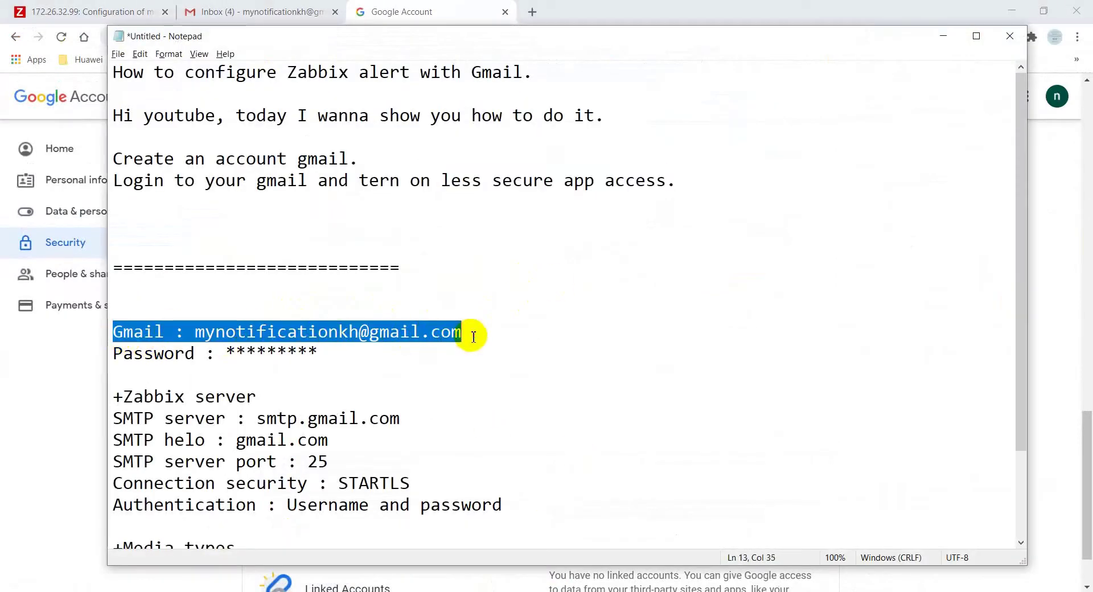
left_click_drag(115, 355, 301, 349)
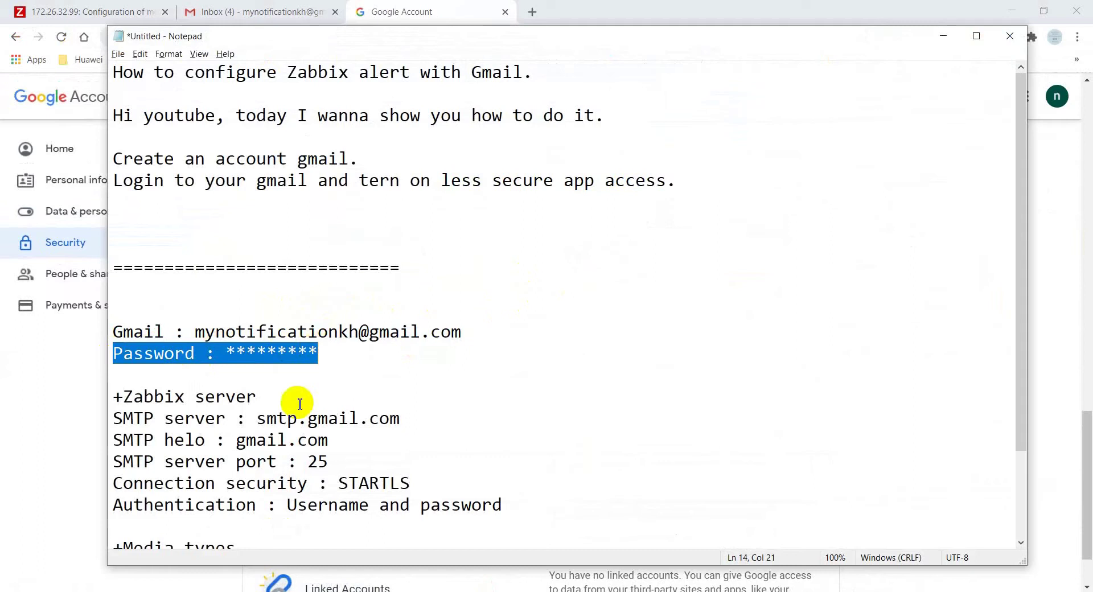
left_click_drag(115, 393, 268, 393)
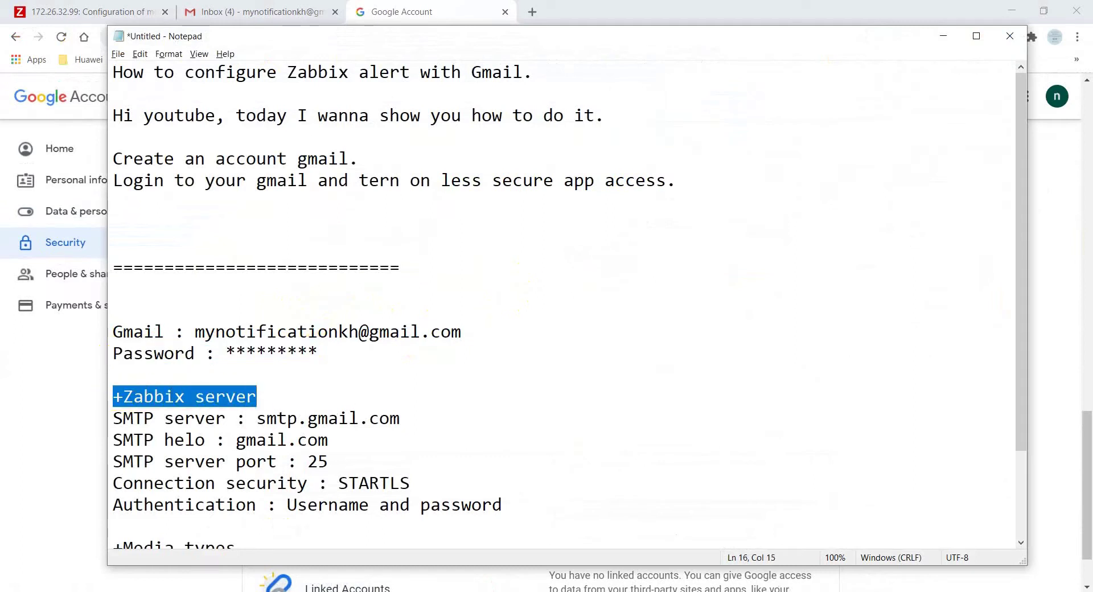
Switch to Zabbix, open the Email media type for editing and review its name, type and SMTP server fields
left_click(77, 439)
left_click(117, 12)
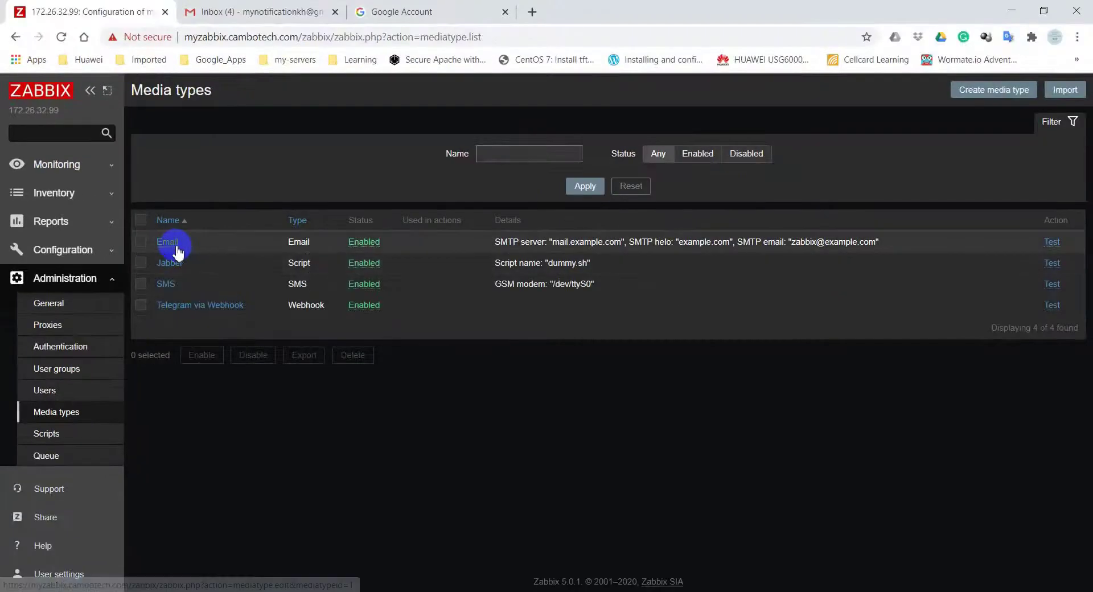
left_click(340, 293)
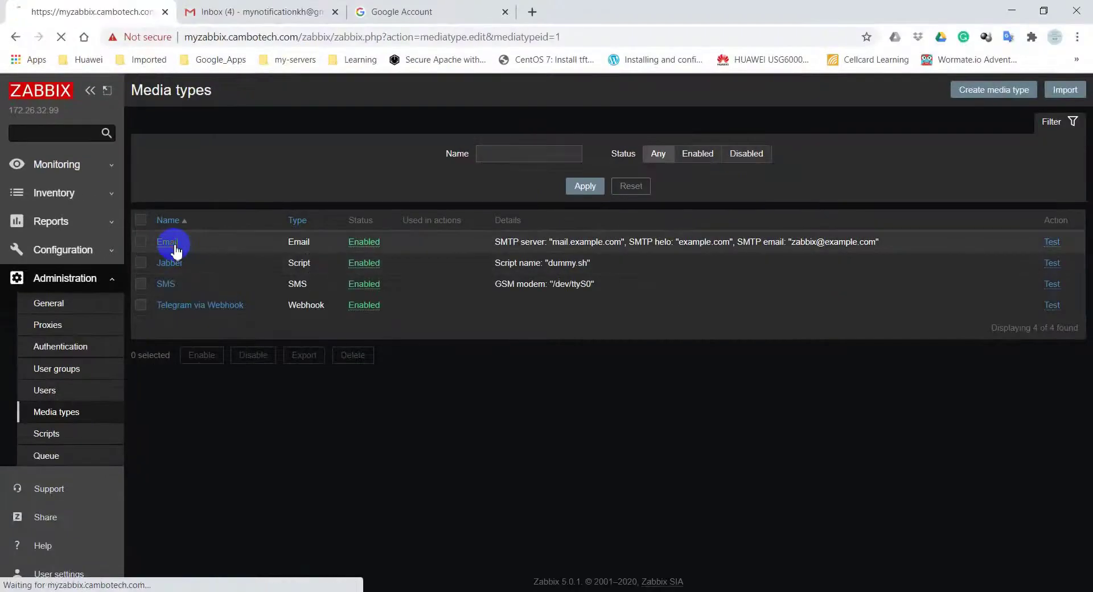
double_click(334, 155)
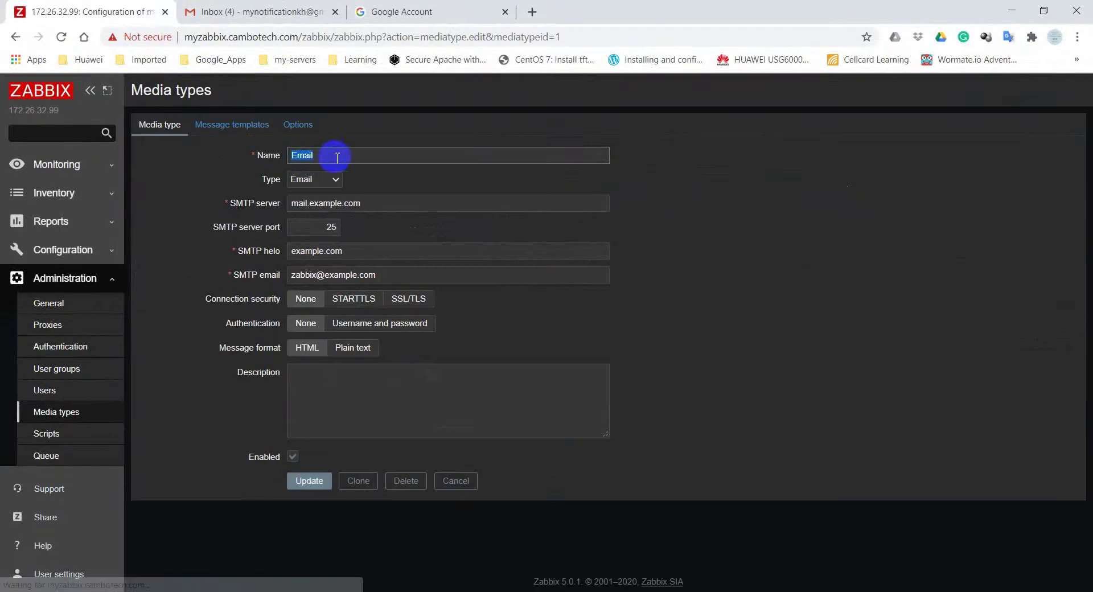
left_click_drag(335, 155, 299, 156)
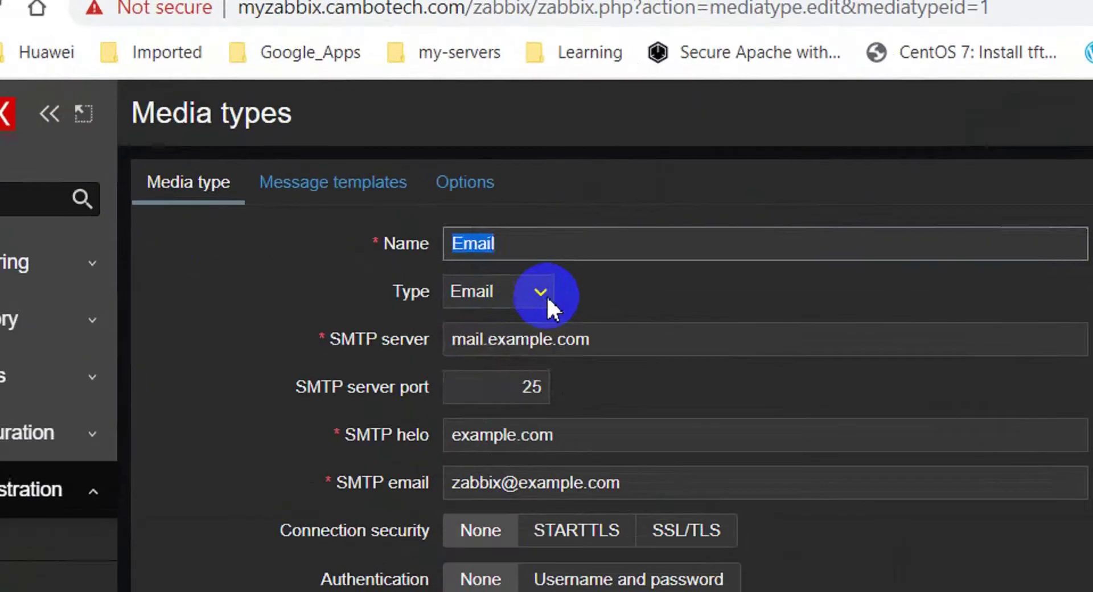
left_click(337, 181)
left_click(505, 317)
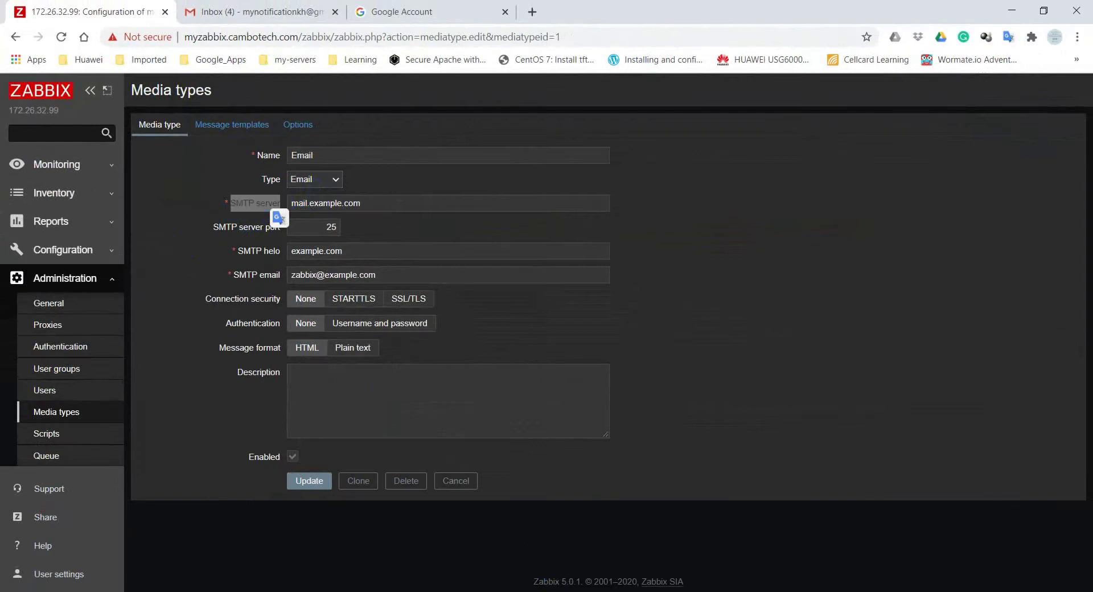
Set the Email media type's SMTP server to smtp.gmail.com, copied from the Notepad notes
key("alt+Tab")
left_click_drag(393, 31, 788, 50)
left_click_drag(510, 423, 792, 426)
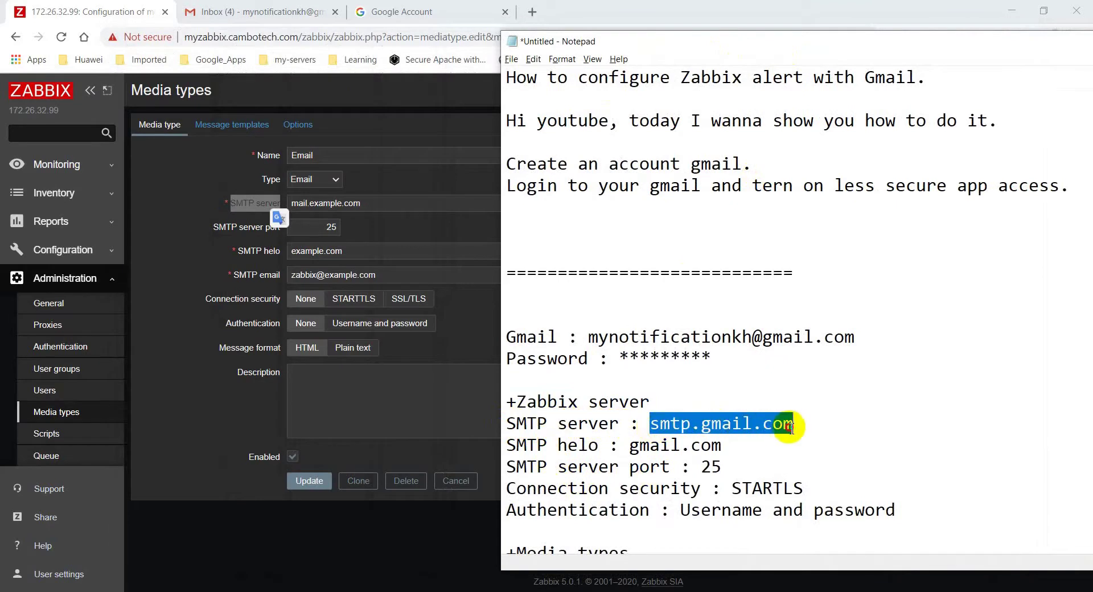
left_click(386, 200)
left_click_drag(369, 205, 289, 205)
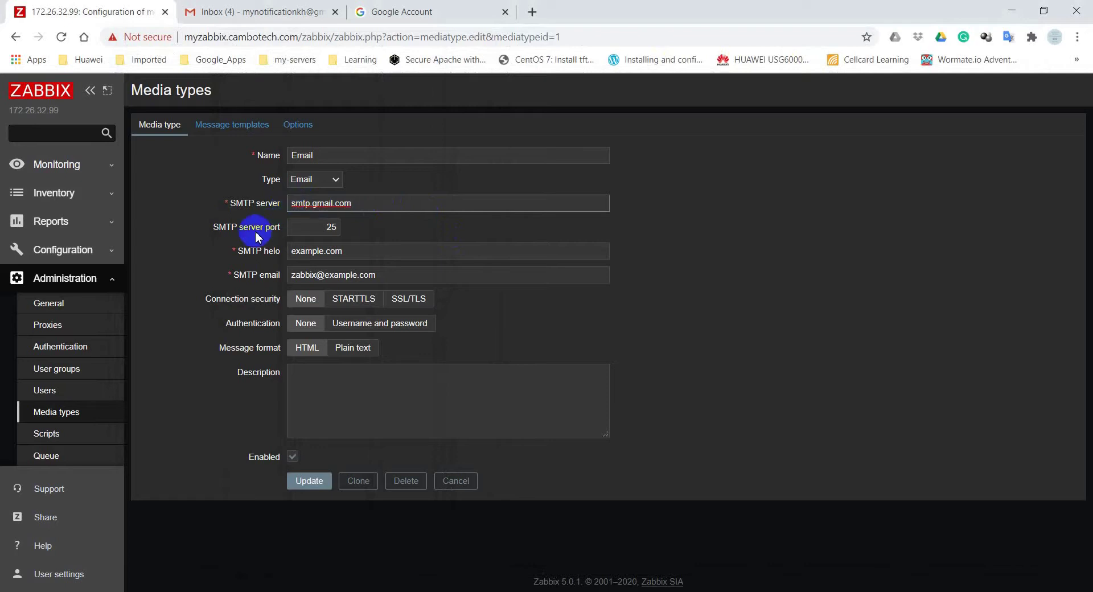
Check the SMTP server port against the notes and set the SMTP helo to gmail.com
left_click_drag(213, 228, 312, 236)
left_click(334, 228)
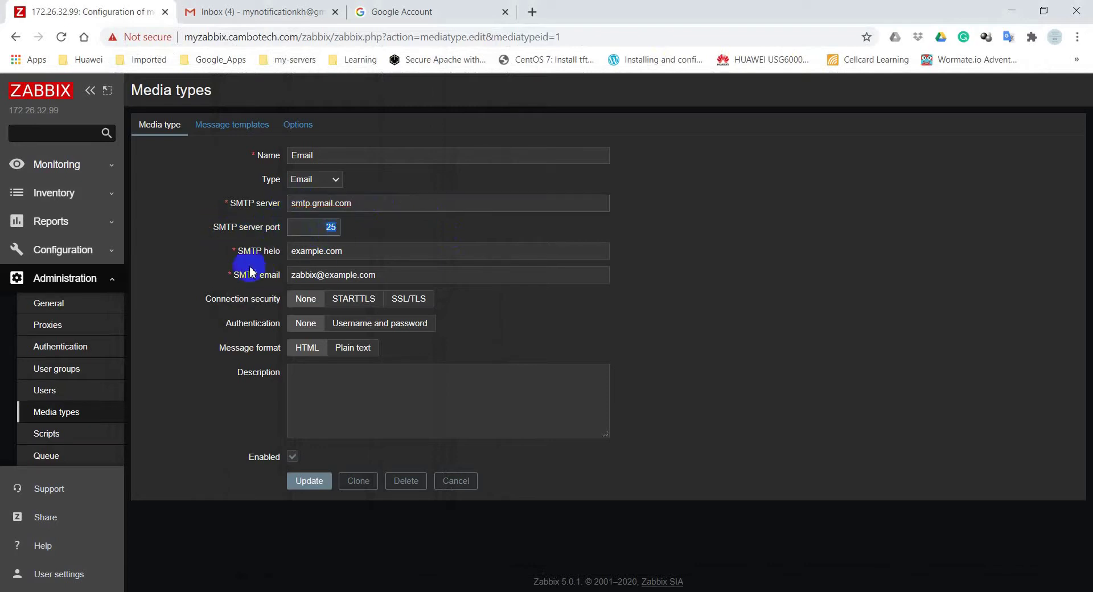
left_click_drag(241, 259, 279, 258)
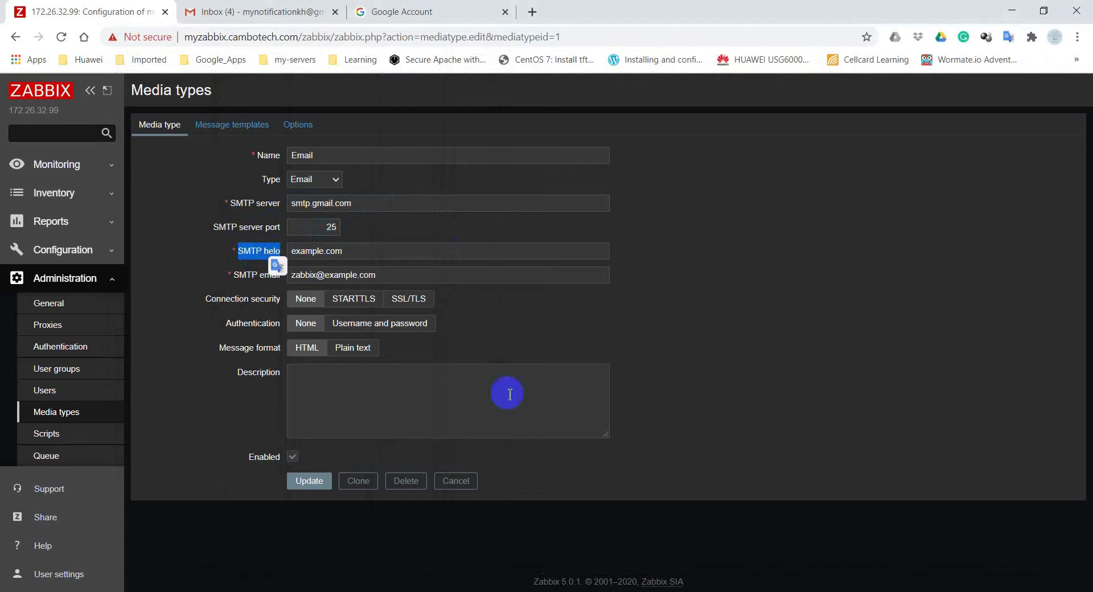
left_click(561, 591)
left_click_drag(702, 471, 737, 467)
left_click_drag(509, 446, 713, 450)
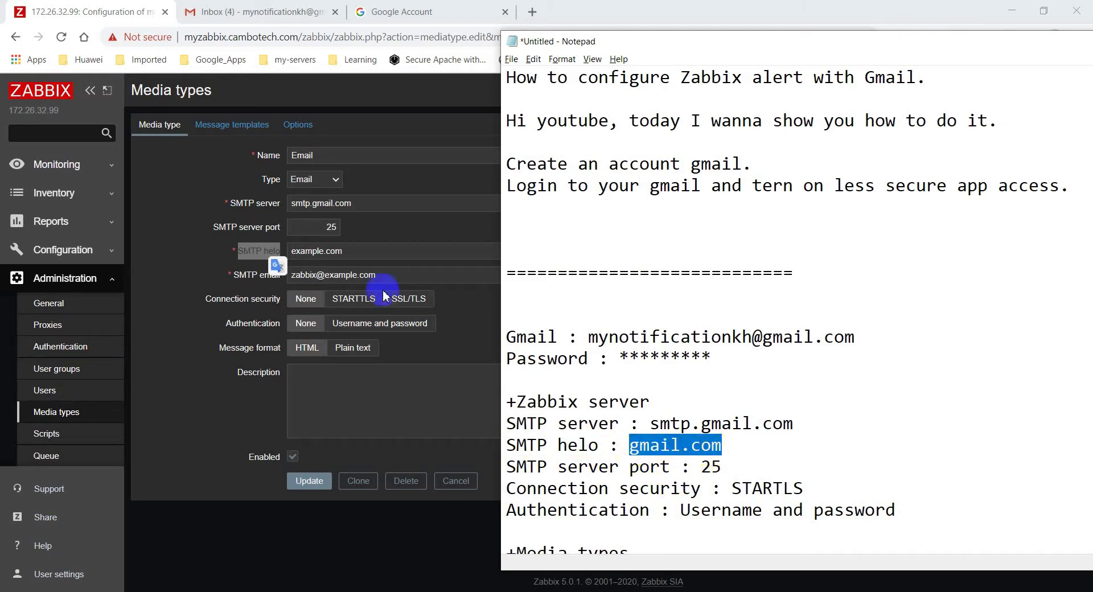
left_click_drag(364, 251, 289, 253)
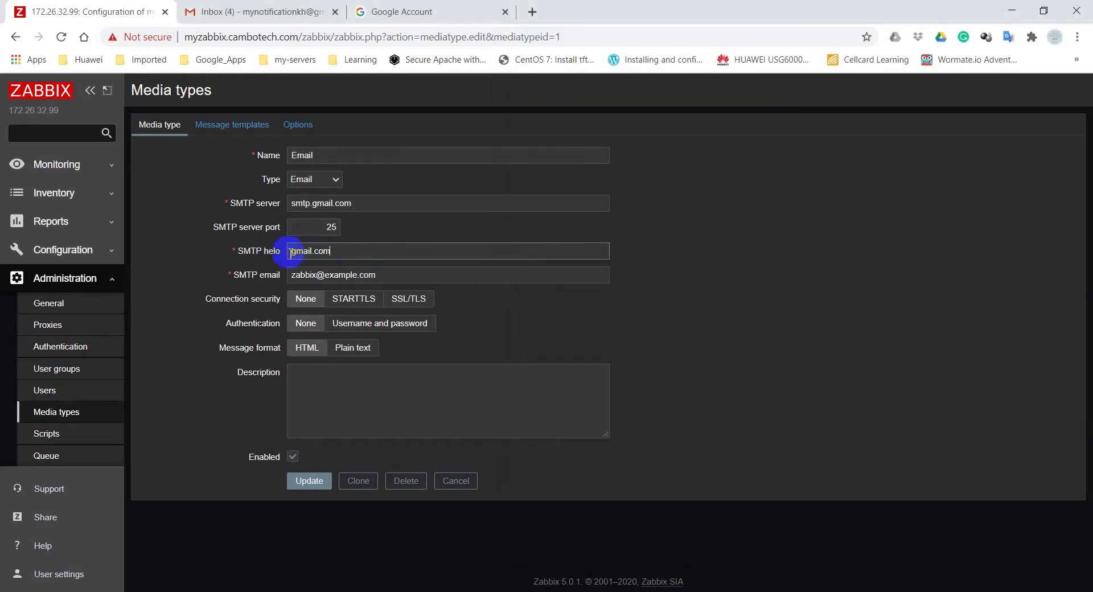
Replace the SMTP email with the Gmail address copied from the notes
left_click_drag(235, 283, 277, 280)
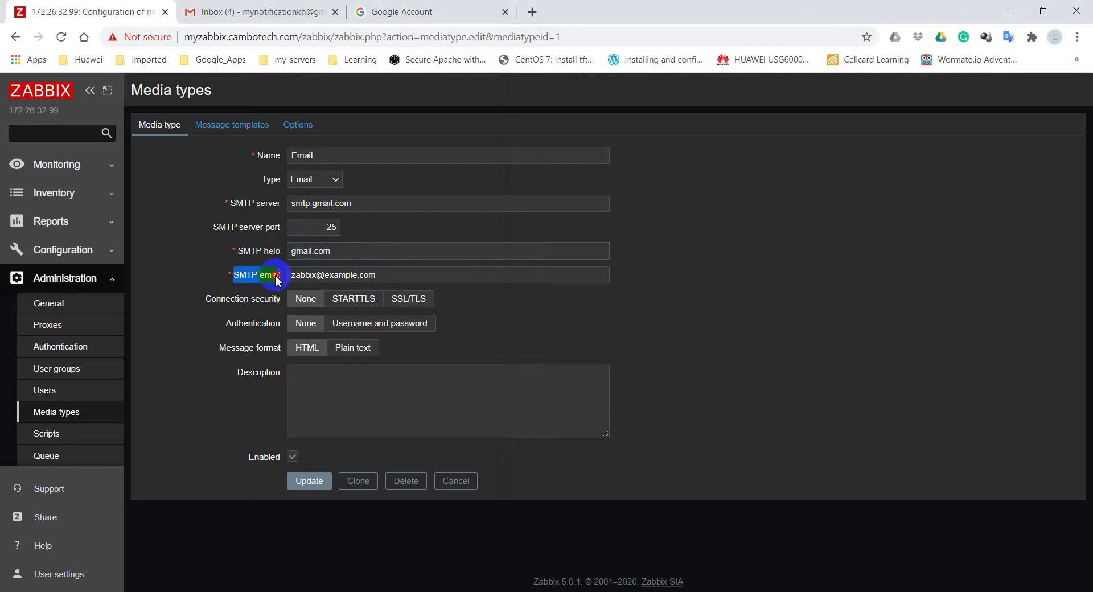
left_click(563, 590)
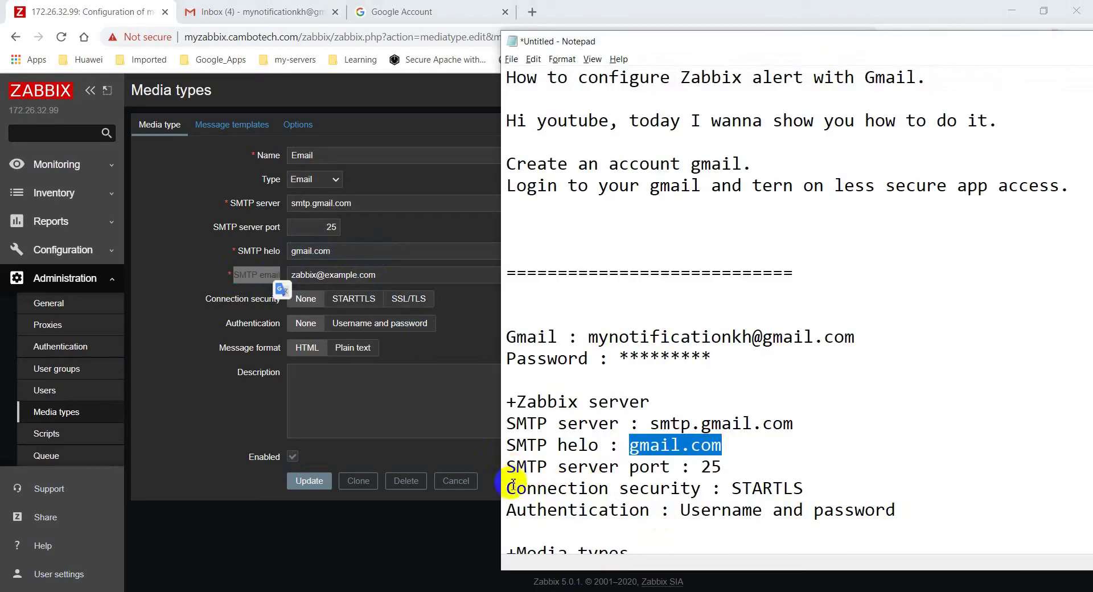
left_click_drag(589, 340, 858, 343)
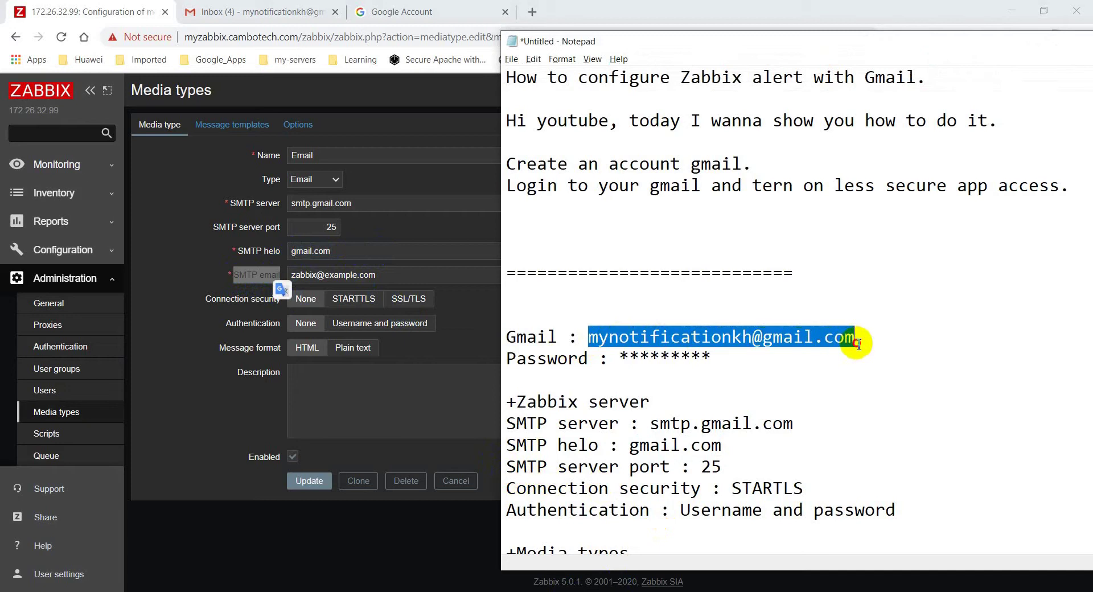
left_click(447, 257)
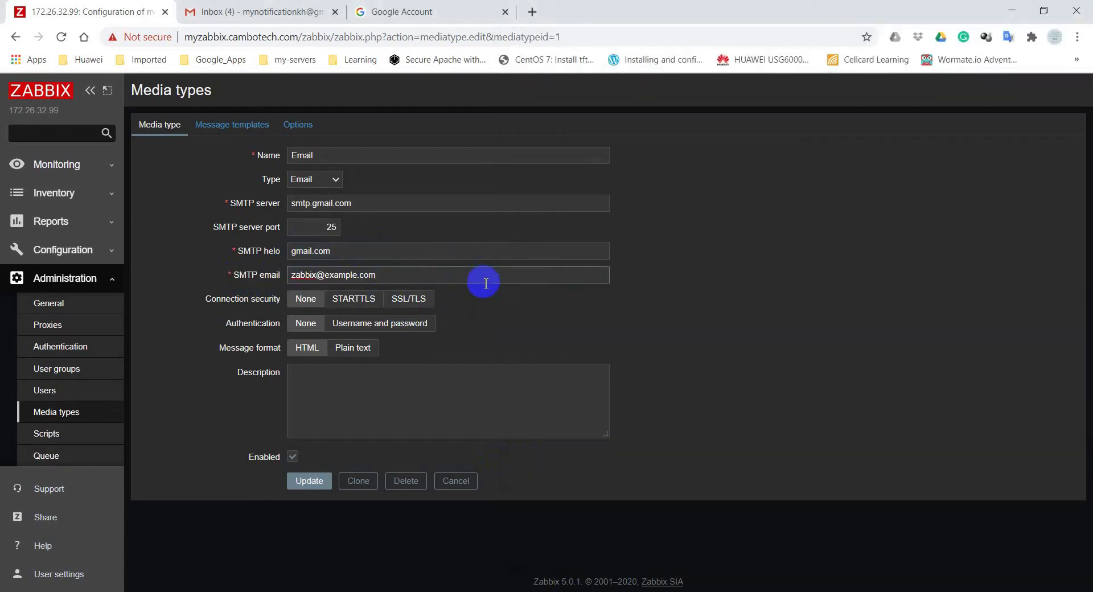
left_click_drag(485, 283, 284, 277)
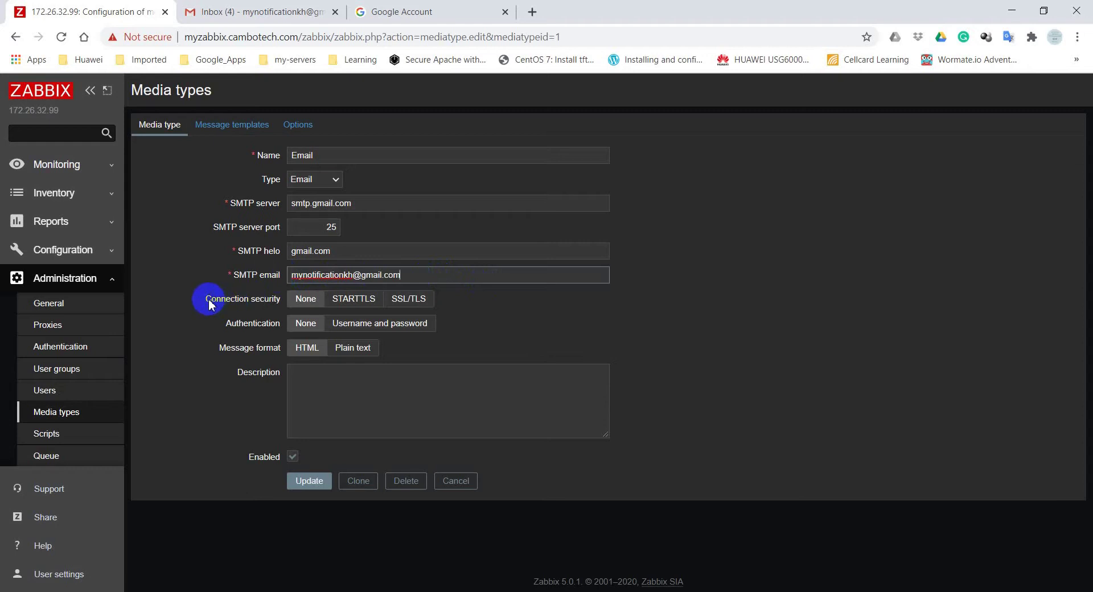
Look up the connection security in the notes and set it to STARTTLS for the Email media type
left_click_drag(211, 305, 249, 305)
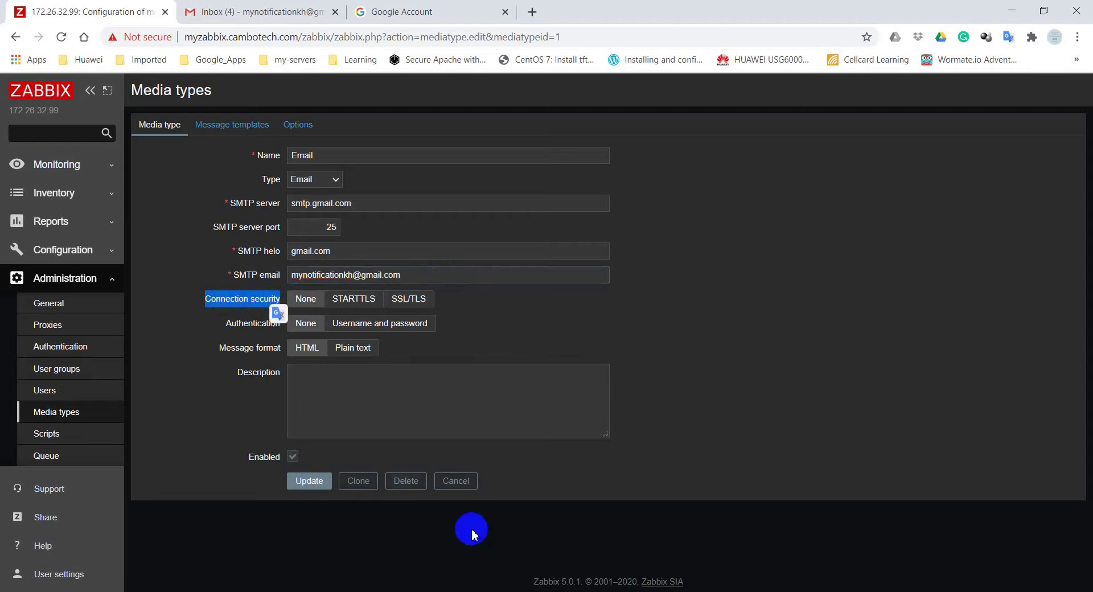
key("alt+Tab")
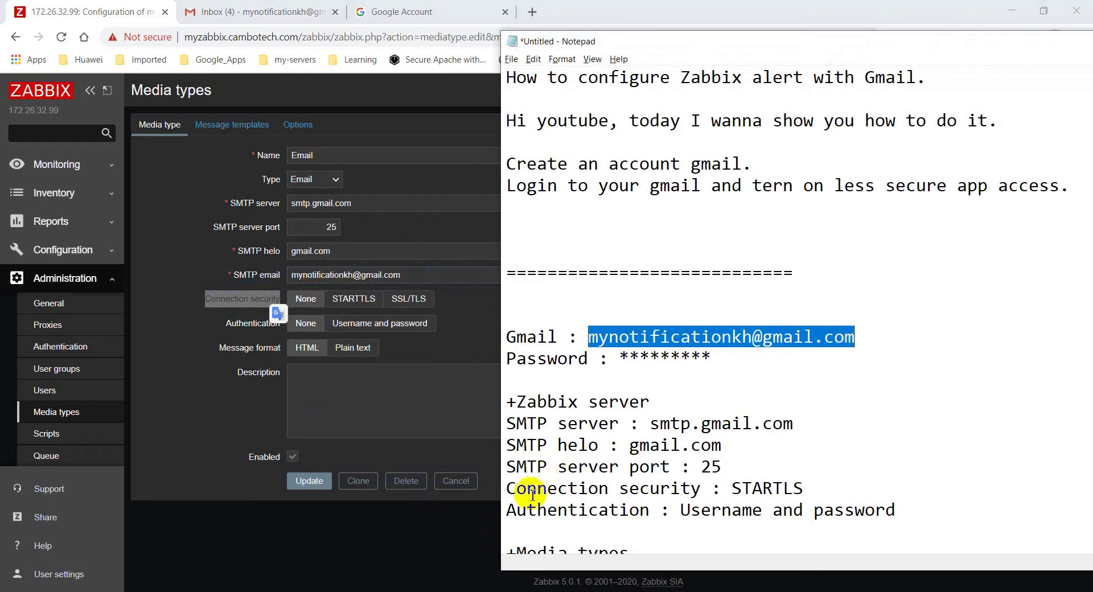
left_click_drag(507, 488, 796, 488)
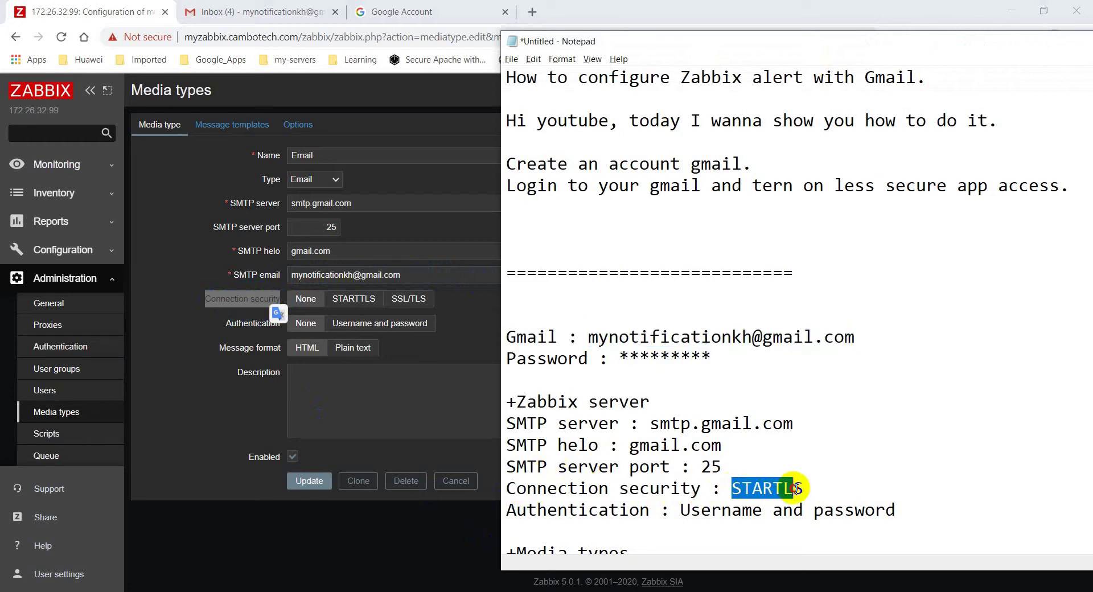
left_click(354, 300)
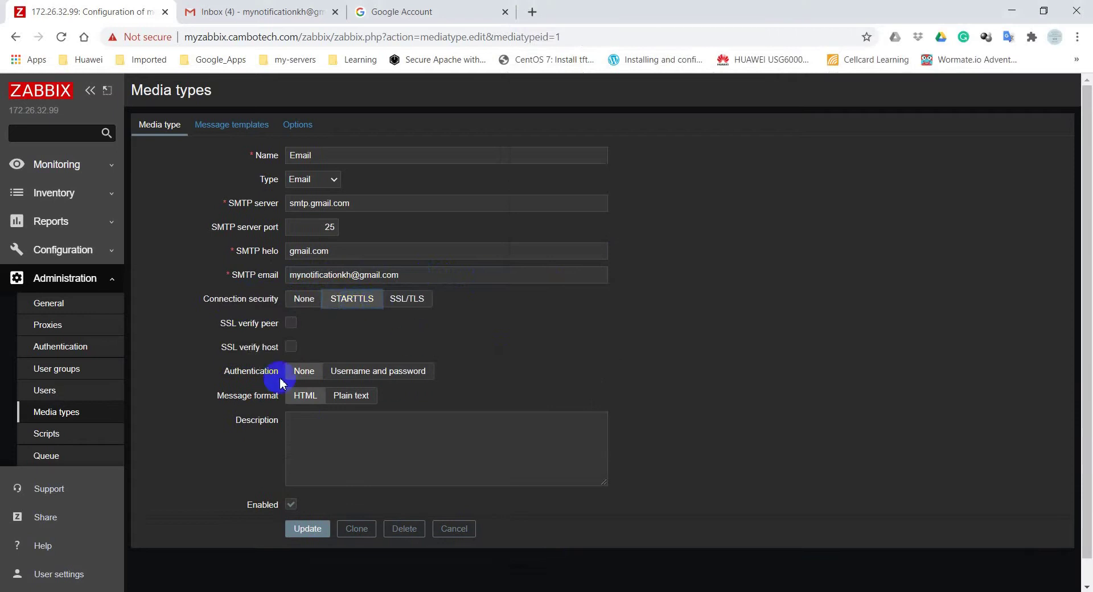
Look up the authentication method in the notes and set the Email media type's authentication to Username and password
left_click_drag(221, 371, 248, 377)
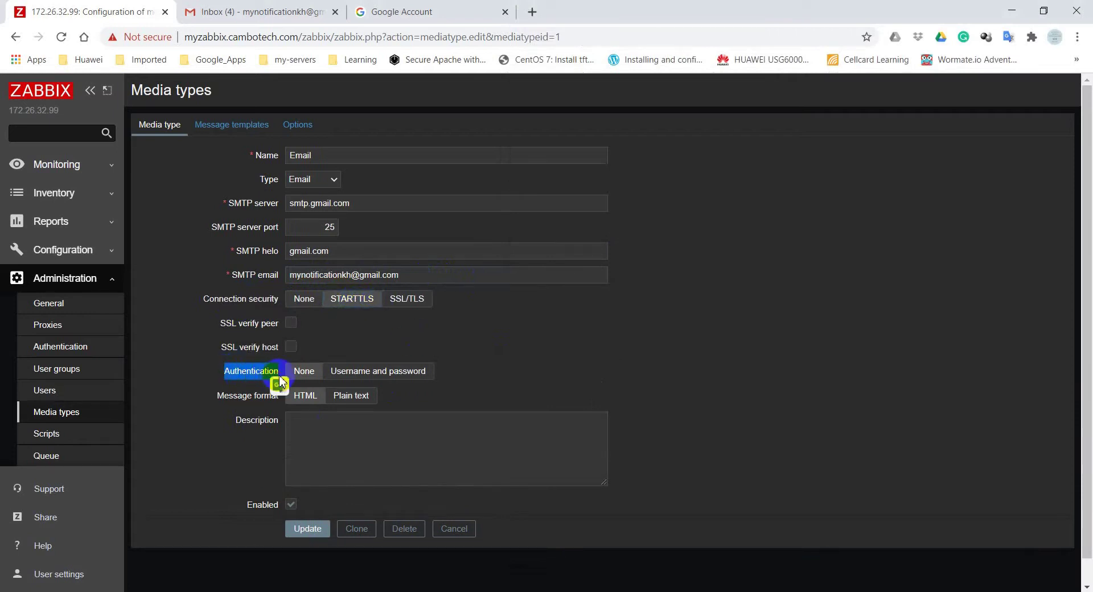
key("alt+Tab")
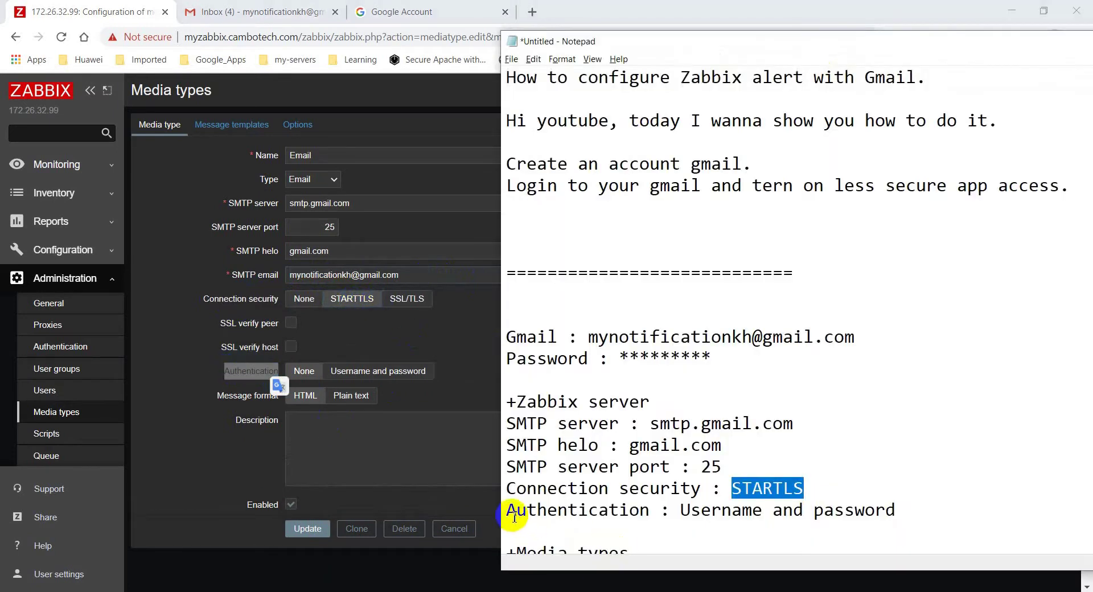
left_click_drag(507, 511, 905, 513)
left_click(177, 378)
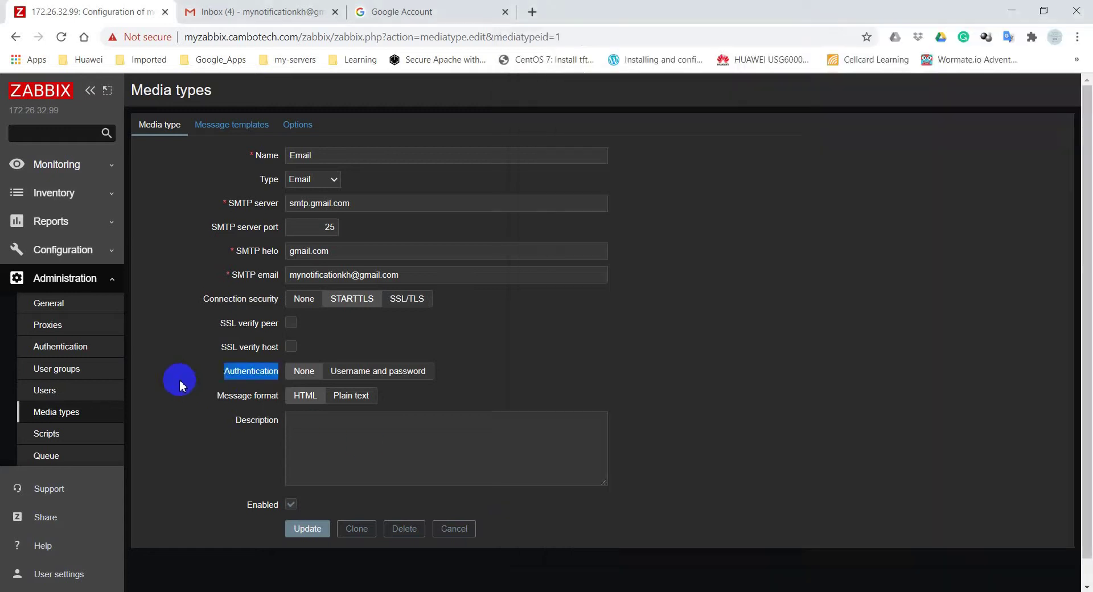
left_click(360, 375)
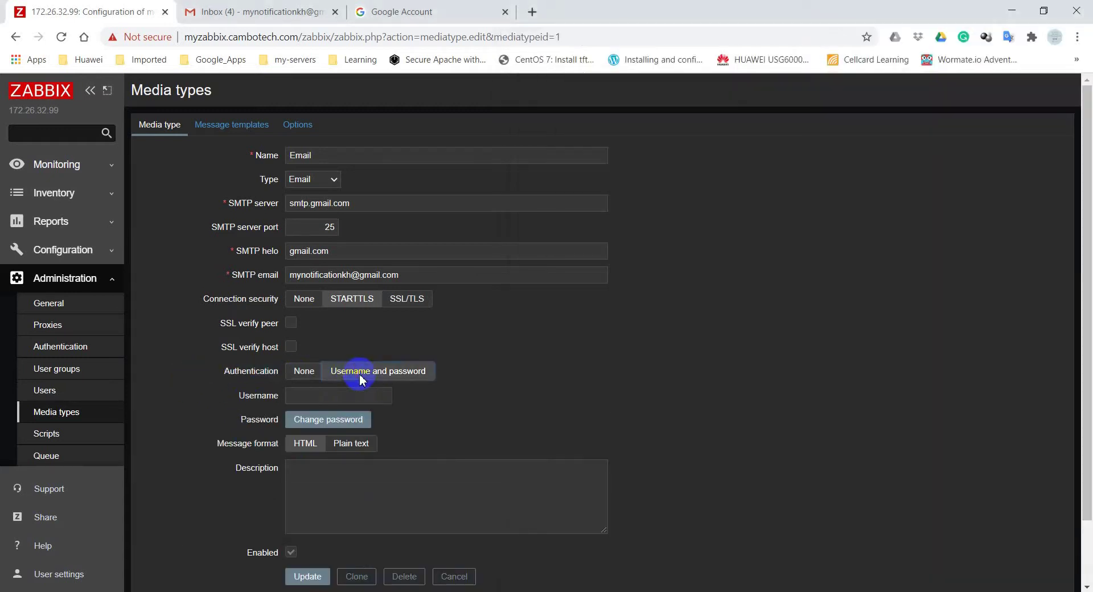
Copy the Gmail address from the notes into the authentication username and enter the account password
left_click(516, 591)
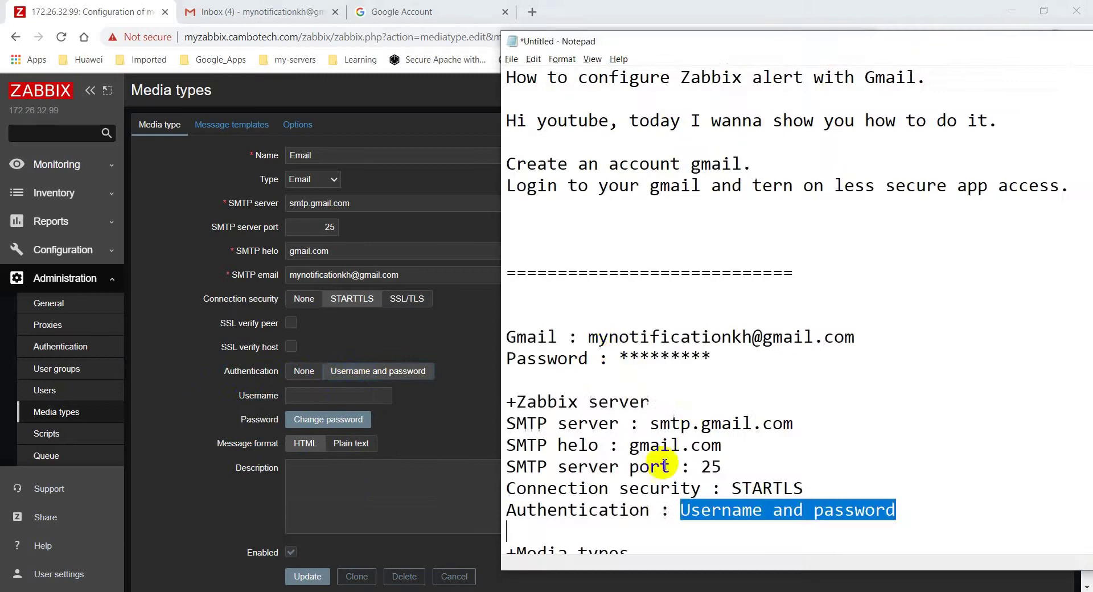
left_click_drag(589, 337, 855, 343)
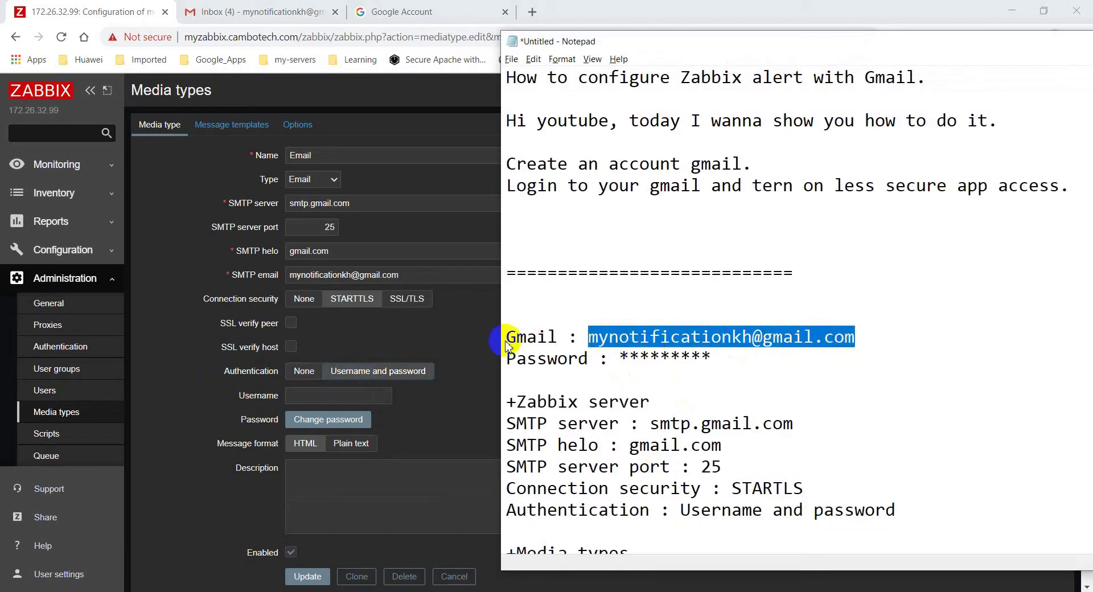
left_click(470, 335)
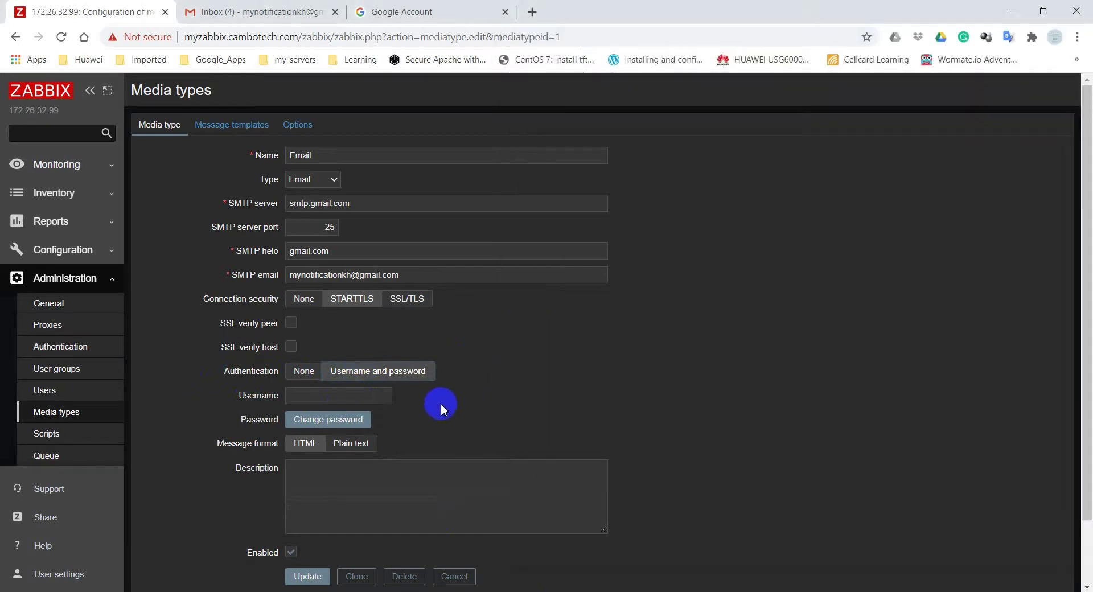
key("Tab")
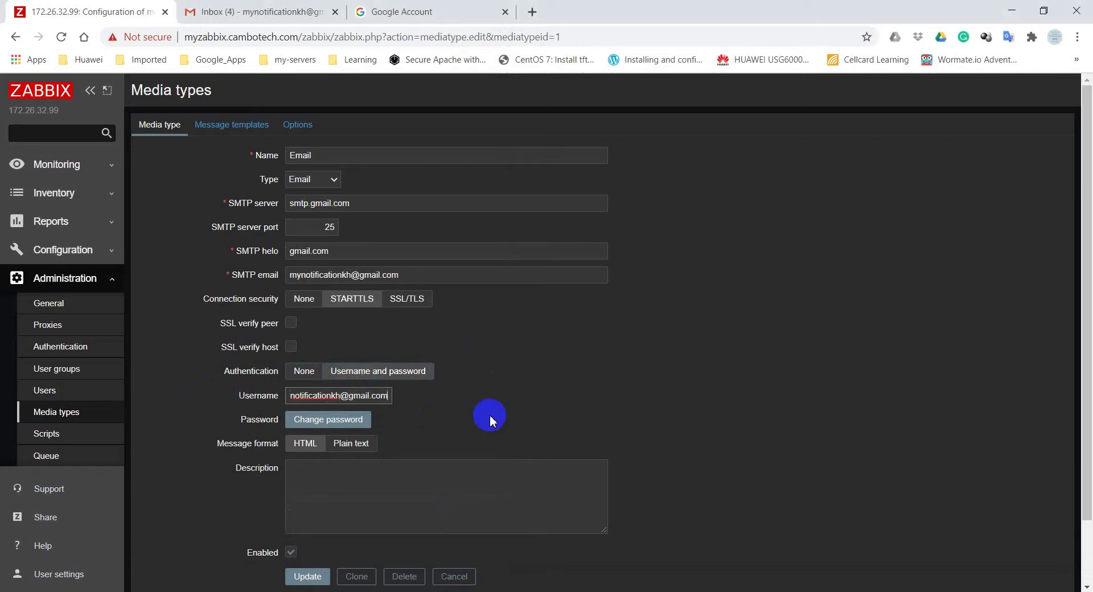
left_click(337, 425)
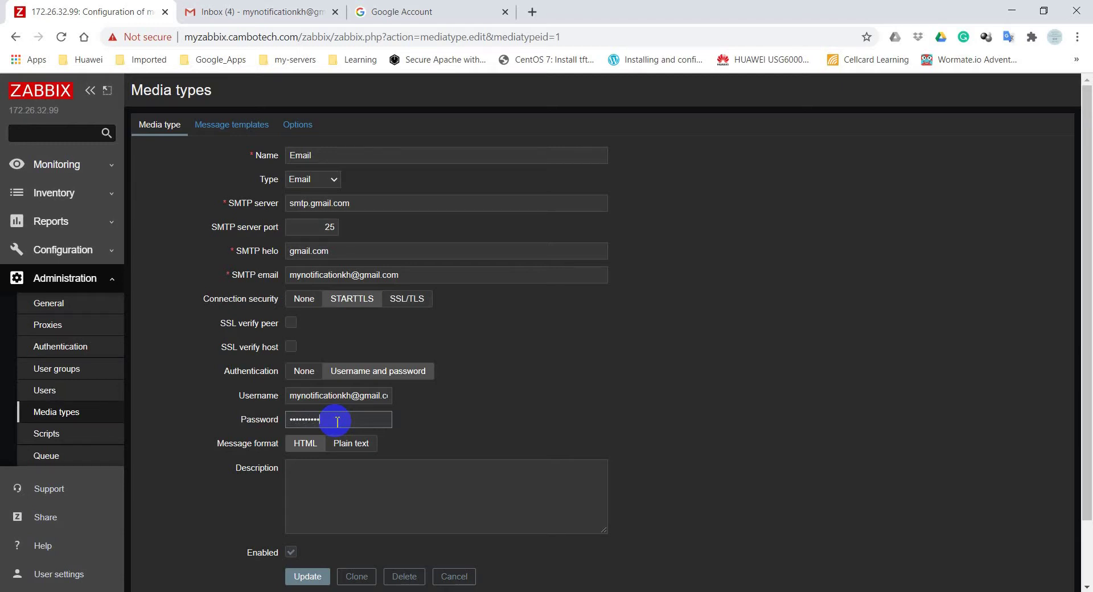
Review the Email media type's message templates and save the media type's updated settings
scroll(495, 390, "down", 2)
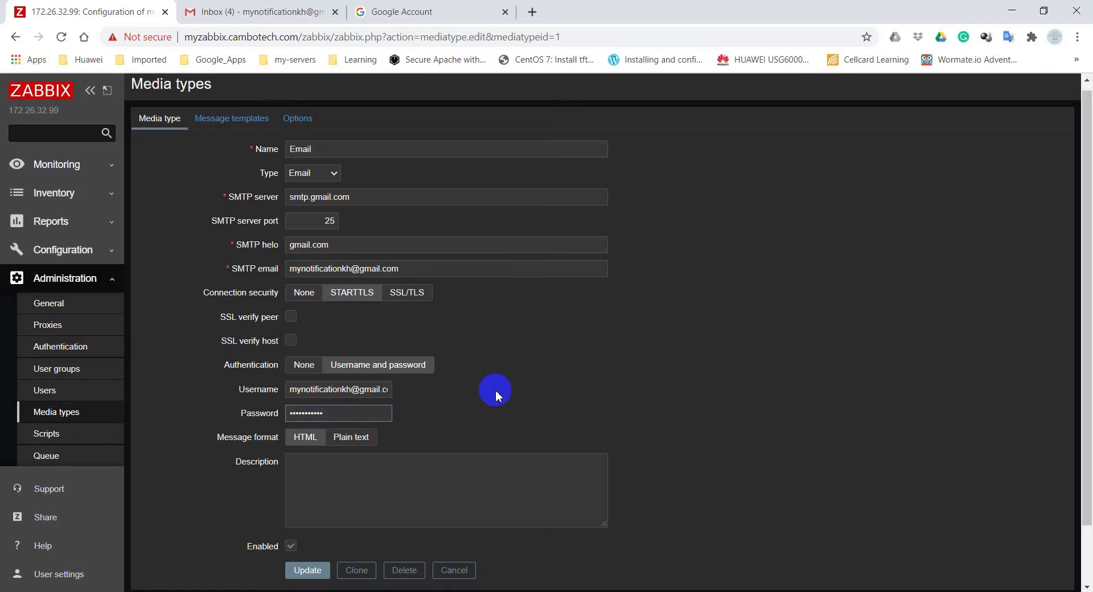
scroll(233, 395, "up", 2)
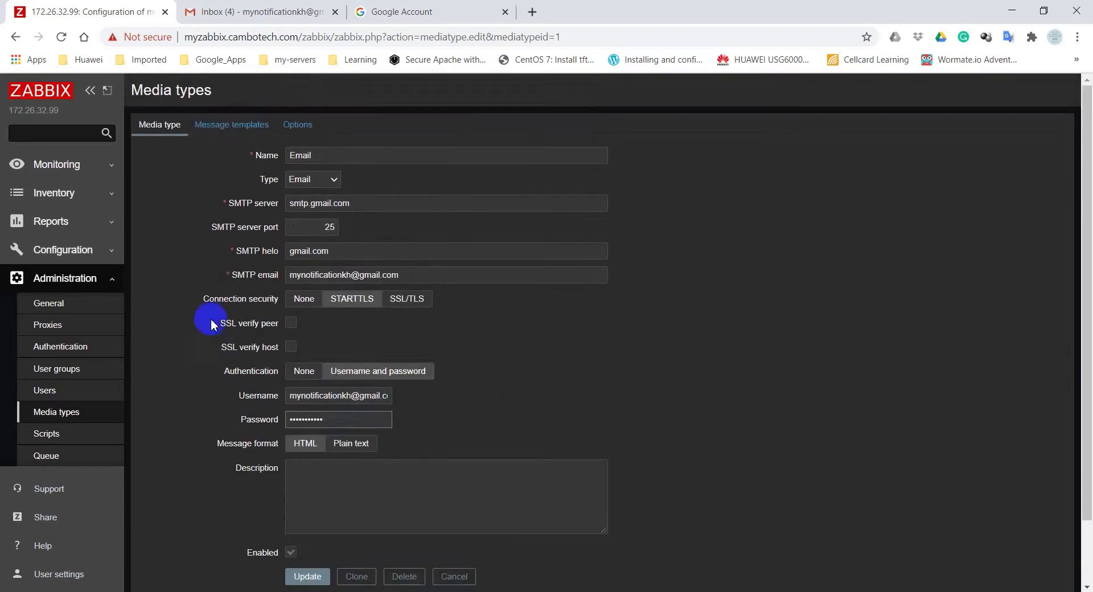
left_click(224, 130)
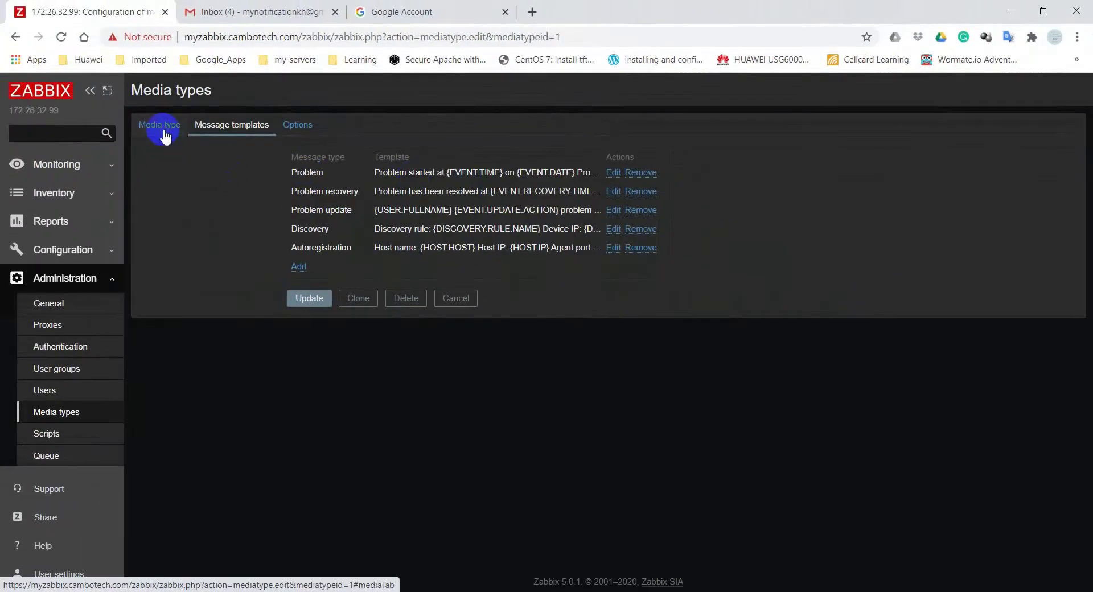
left_click(163, 132)
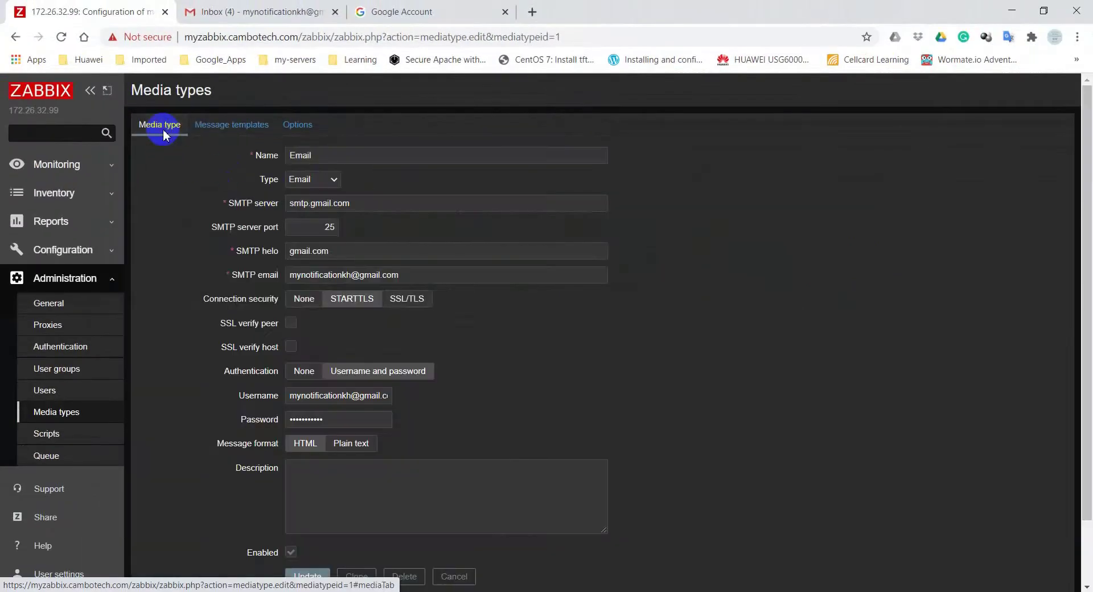
scroll(797, 313, "down", 2)
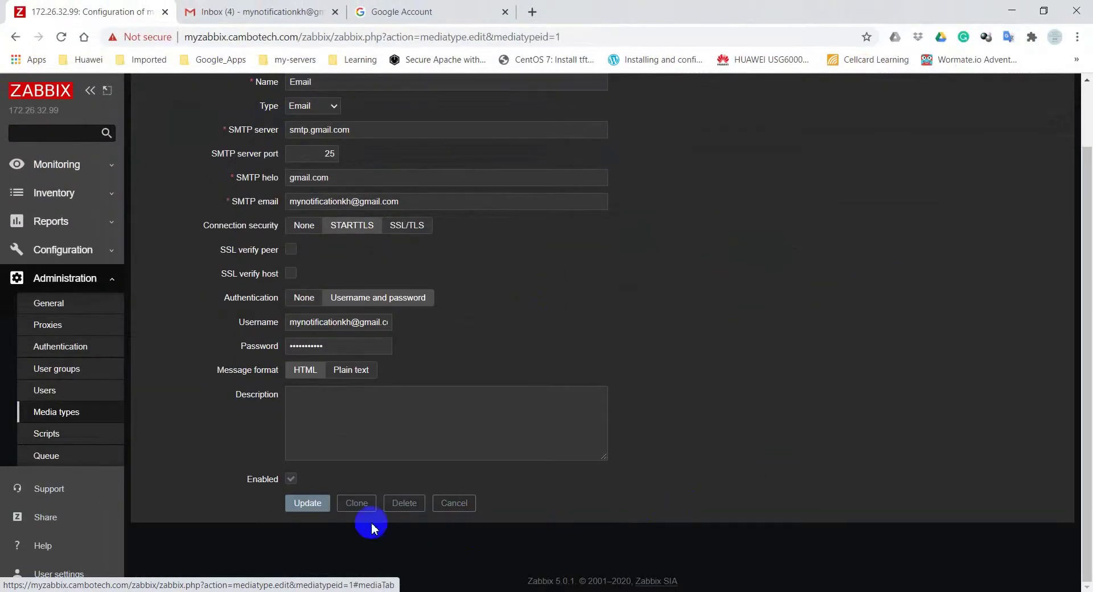
left_click(306, 508)
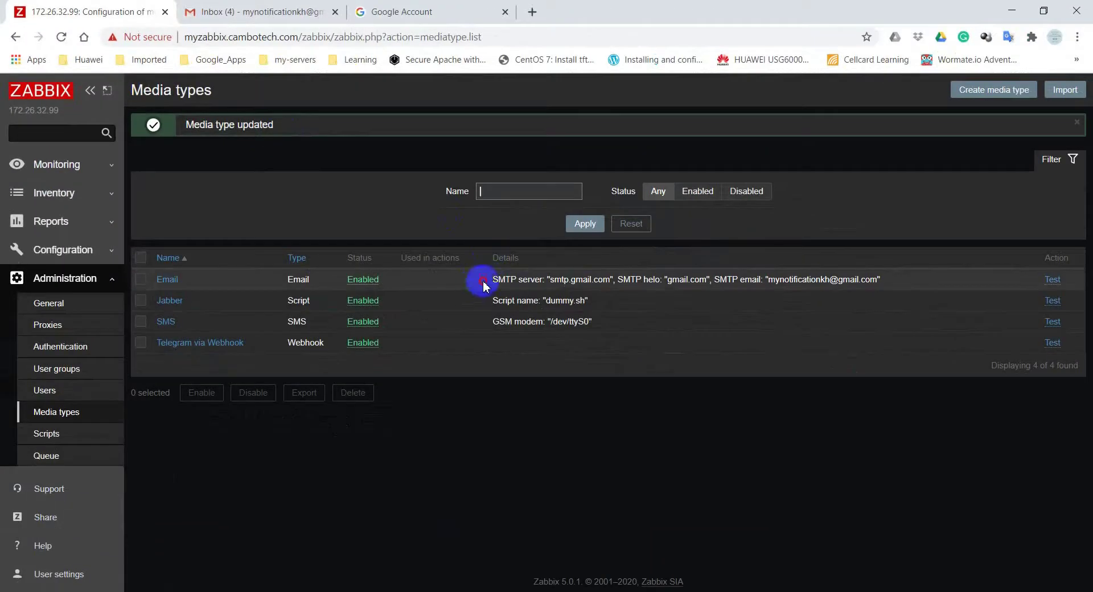
Open the test for the Email media type and add the line "I test send email to itself." to the Notepad notes
left_click_drag(483, 285, 886, 285)
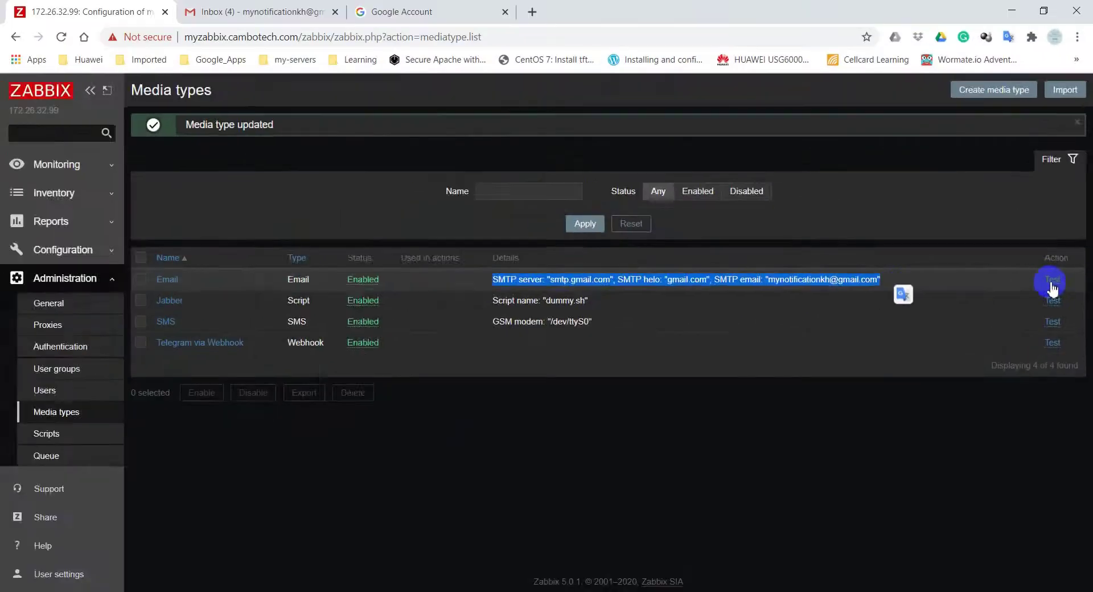
left_click(1052, 283)
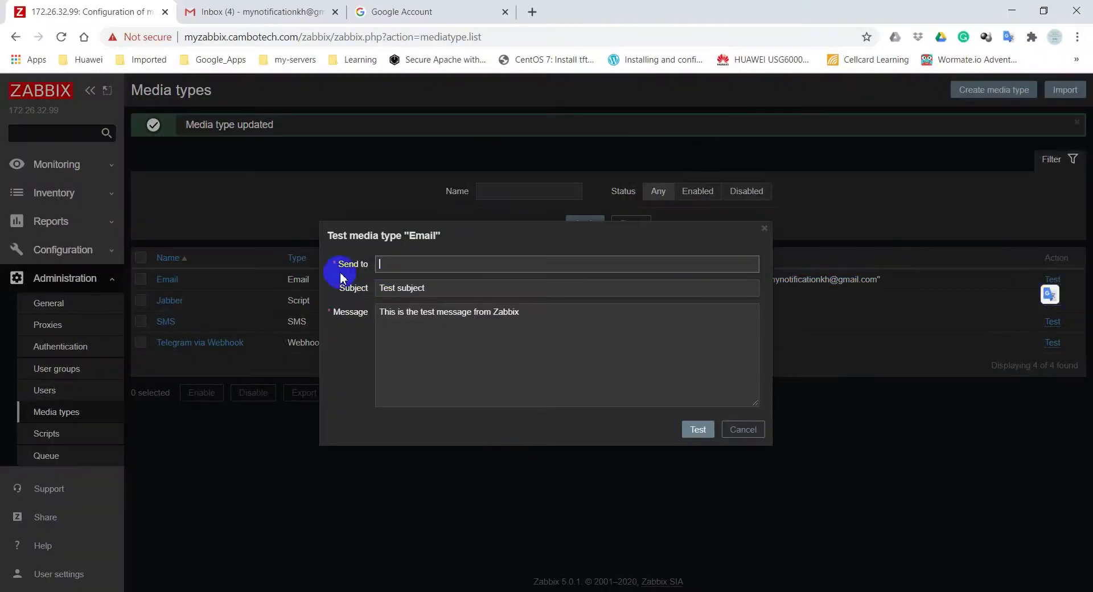
left_click_drag(341, 269, 366, 269)
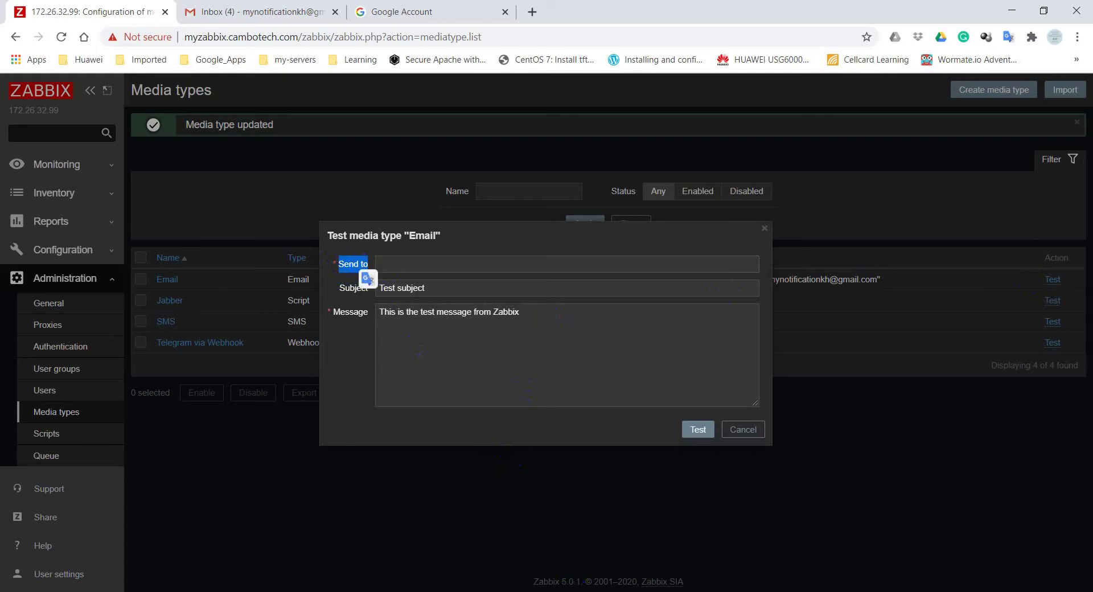
left_click(574, 589)
left_click(539, 237)
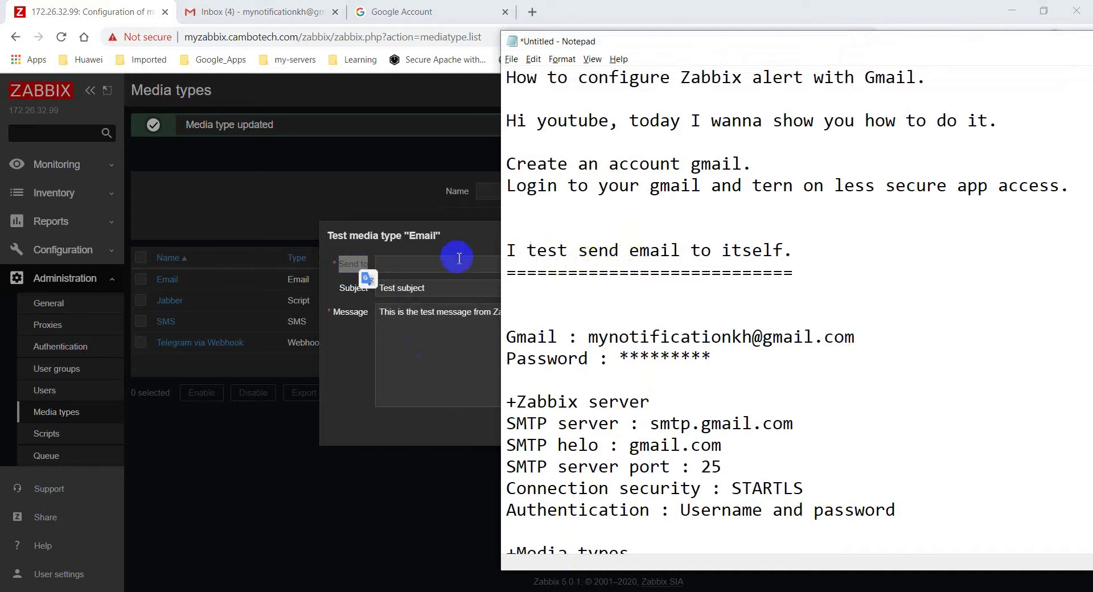
Copy the Gmail address from the notes into the media type test as the recipient
left_click_drag(590, 337, 857, 337)
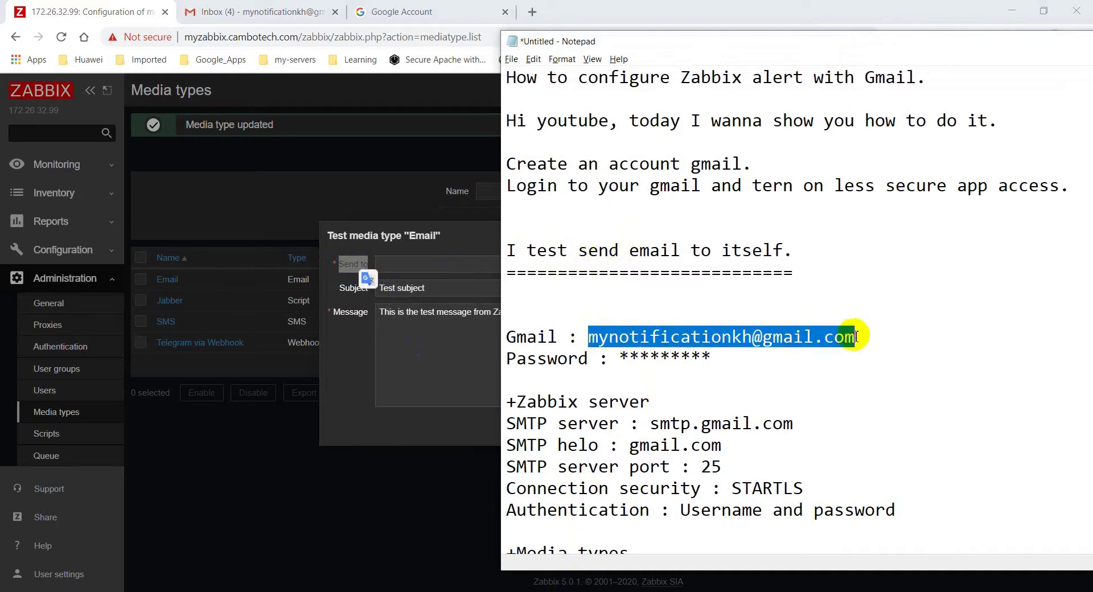
key("ctrl+c")
left_click(435, 263)
key("ctrl+v")
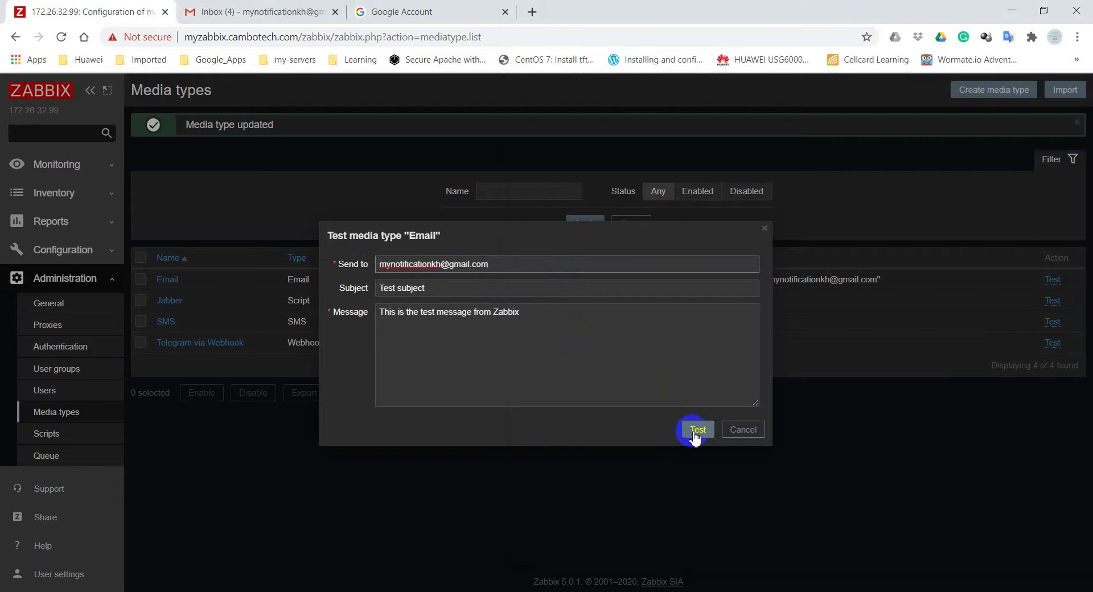
Check the Gmail inbox before the test, return to Zabbix and send the test message
left_click(271, 13)
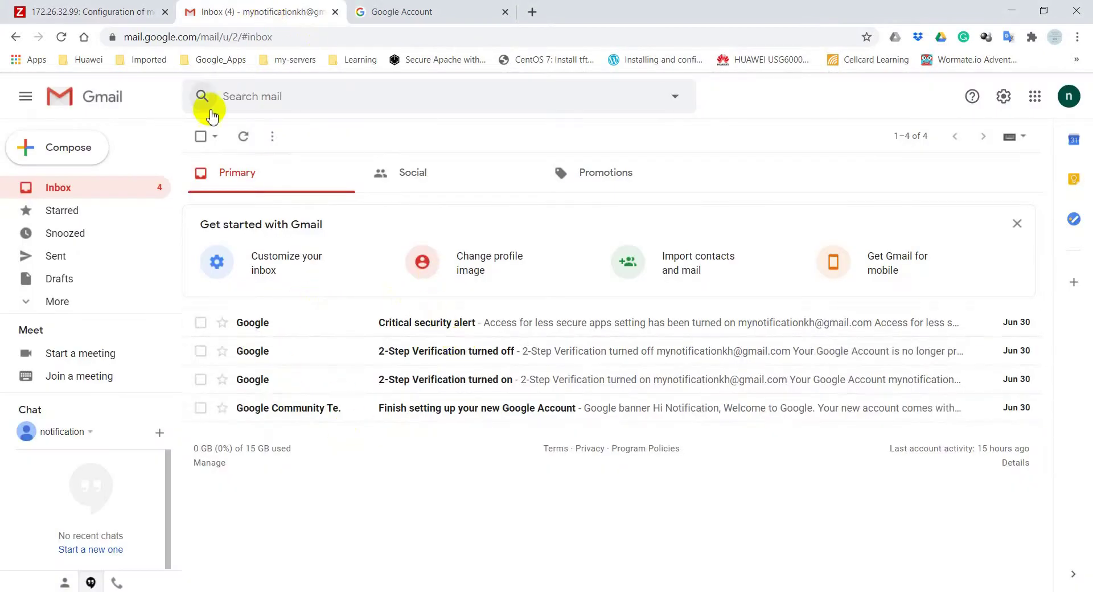
left_click(117, 12)
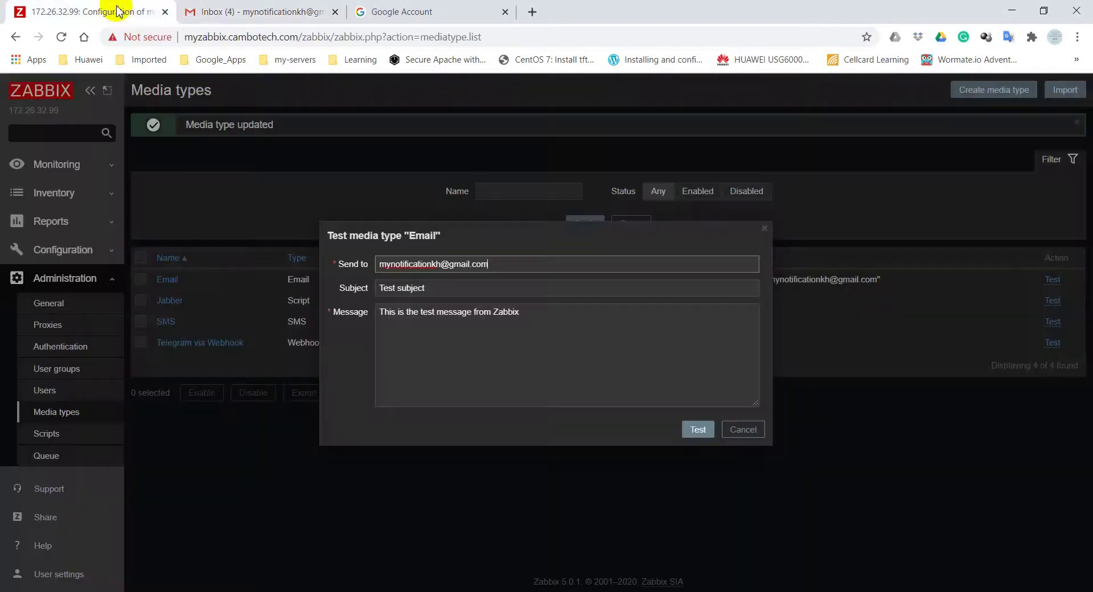
left_click(699, 432)
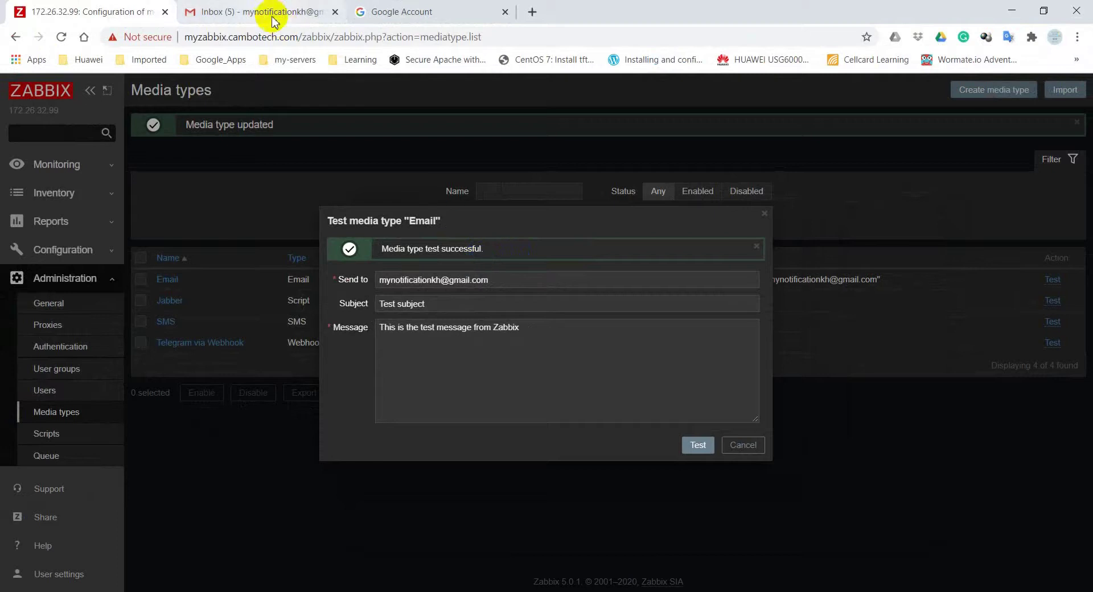
Switch to Gmail, open the "Test subject" email and examine its sender and message text
left_click(274, 17)
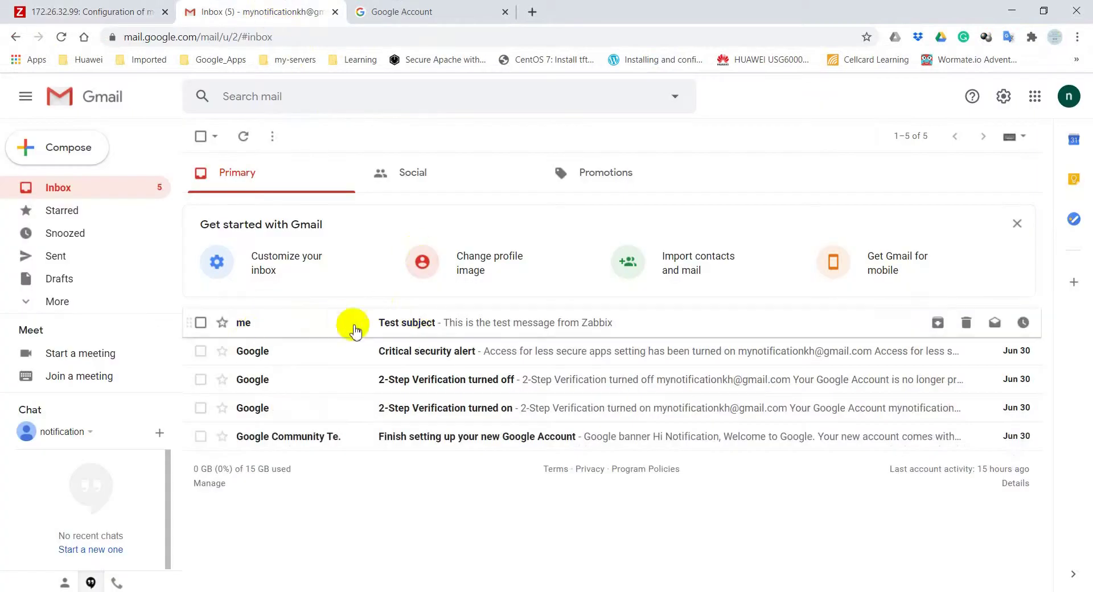
left_click(415, 333)
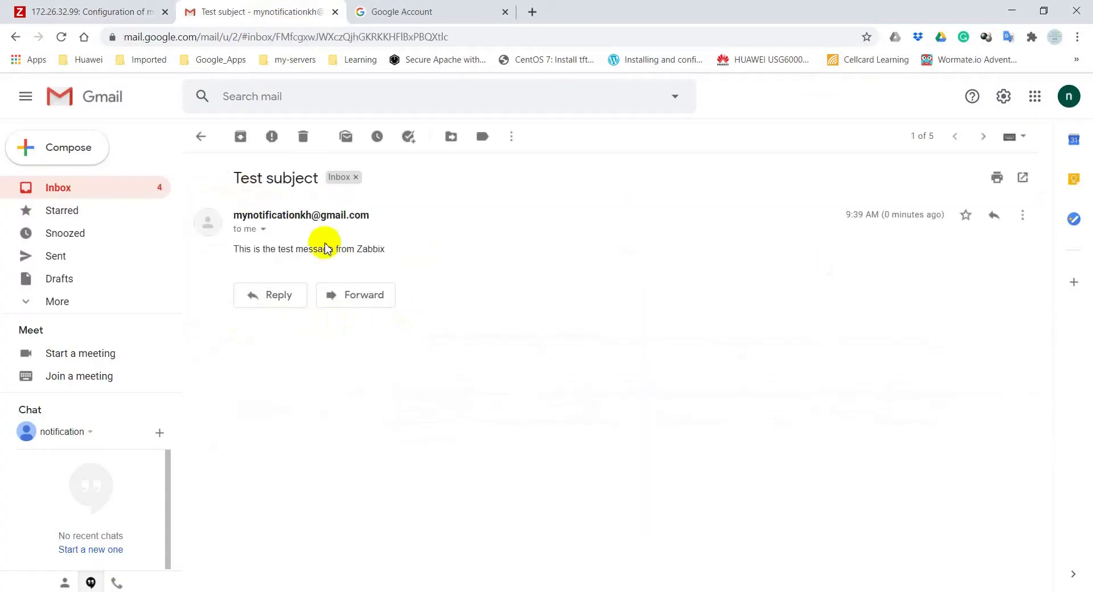
left_click_drag(233, 221, 370, 215)
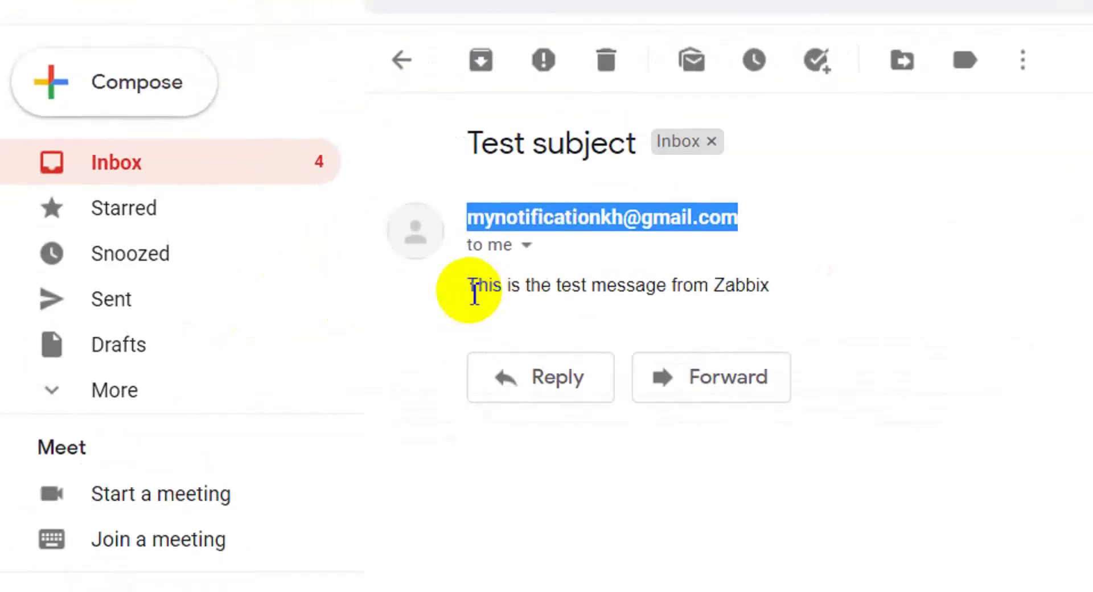
left_click_drag(770, 286, 477, 297)
left_click(463, 298)
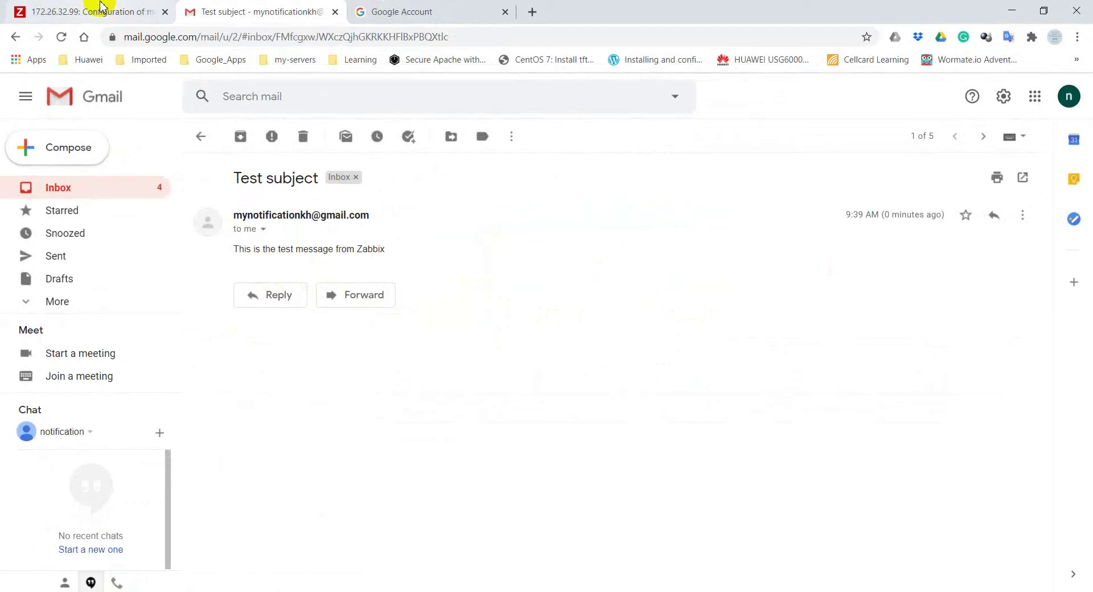
Close the media type test in Zabbix and read the remaining configuration items in the Notepad notes
left_click(100, 7)
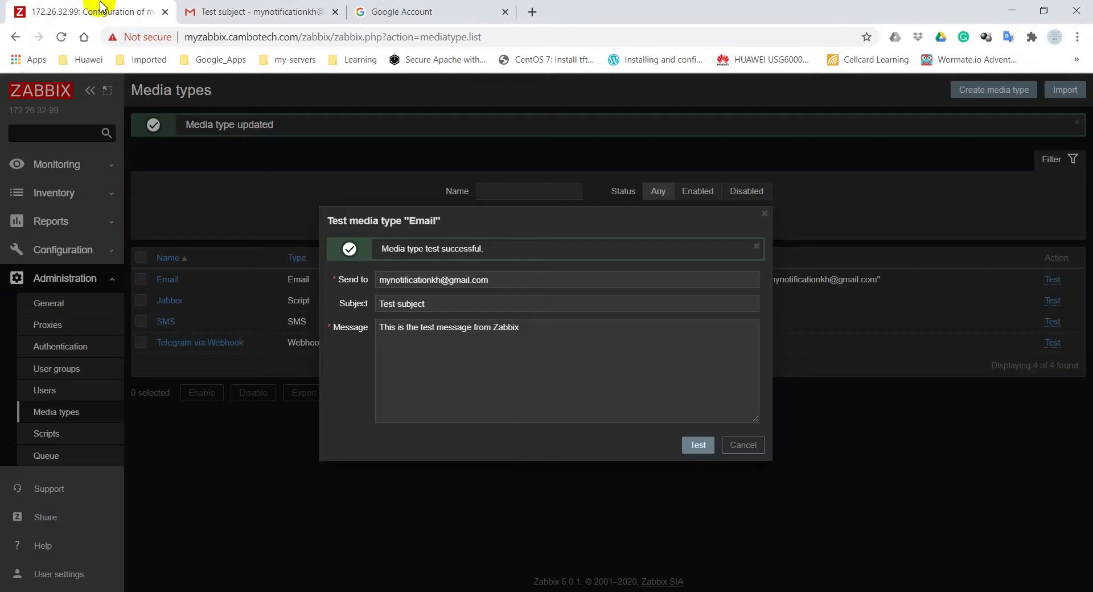
left_click(744, 447)
key("alt+Tab")
scroll(586, 512, "down", 2)
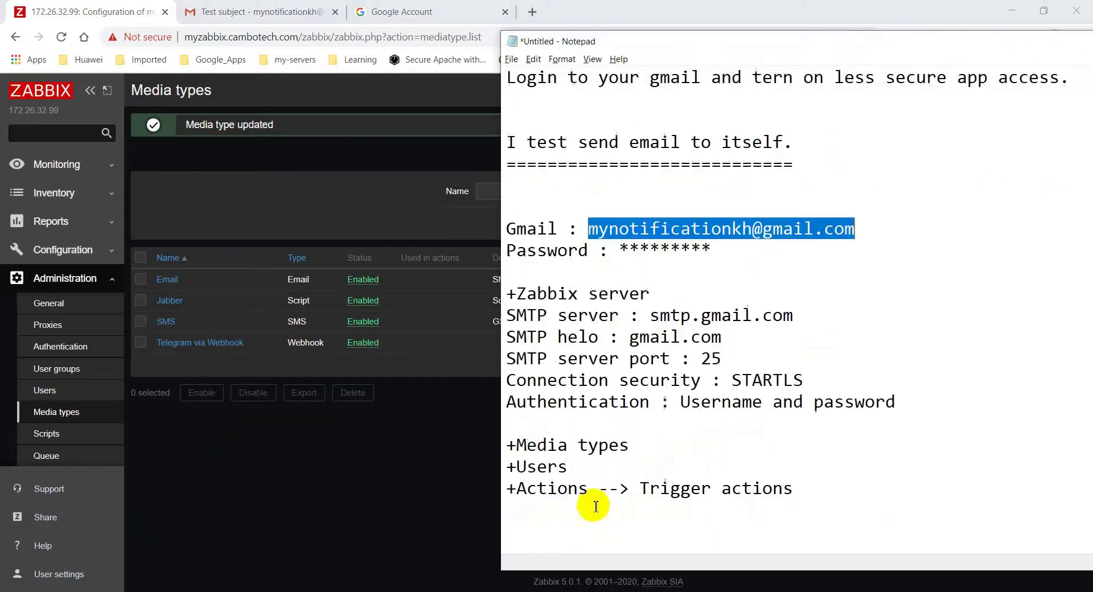
left_click_drag(516, 444, 630, 444)
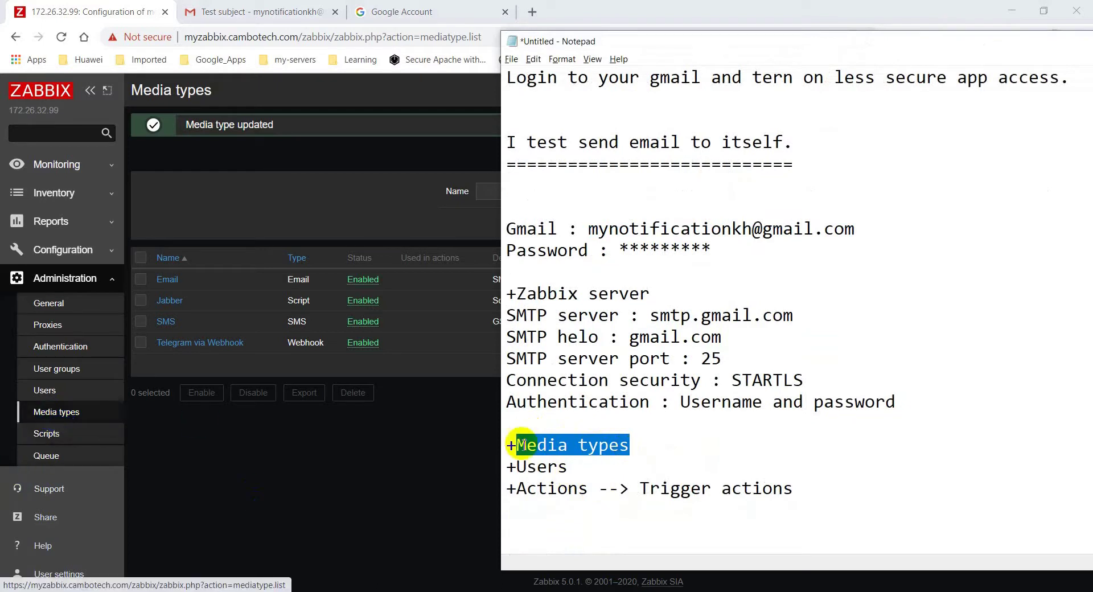
left_click_drag(516, 467, 566, 468)
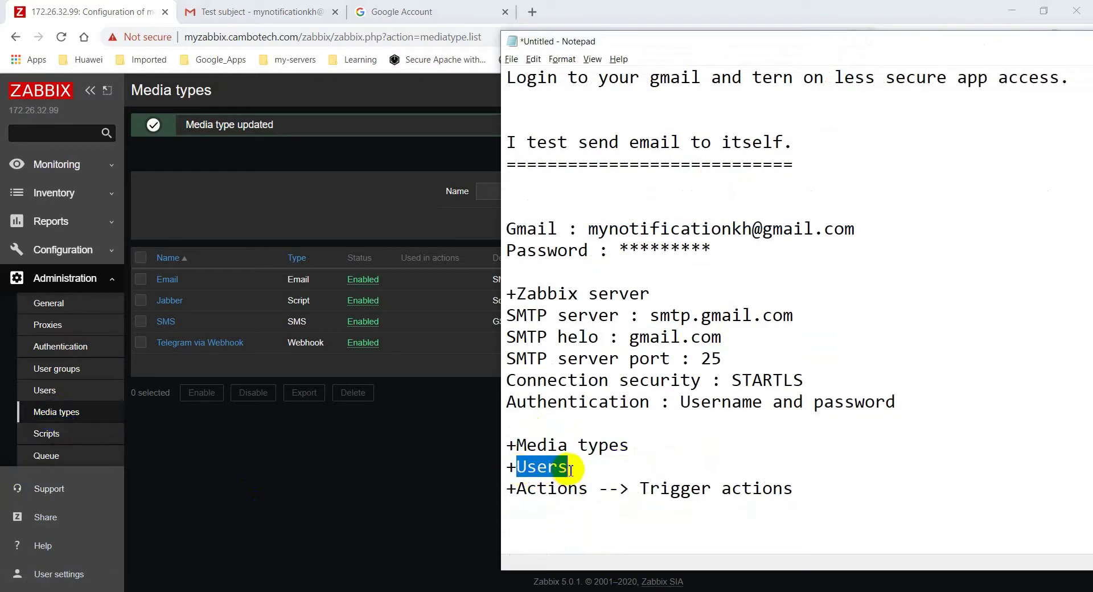
Check the Admin account's status in the Zabbix users list and open that user's settings
left_click(50, 393)
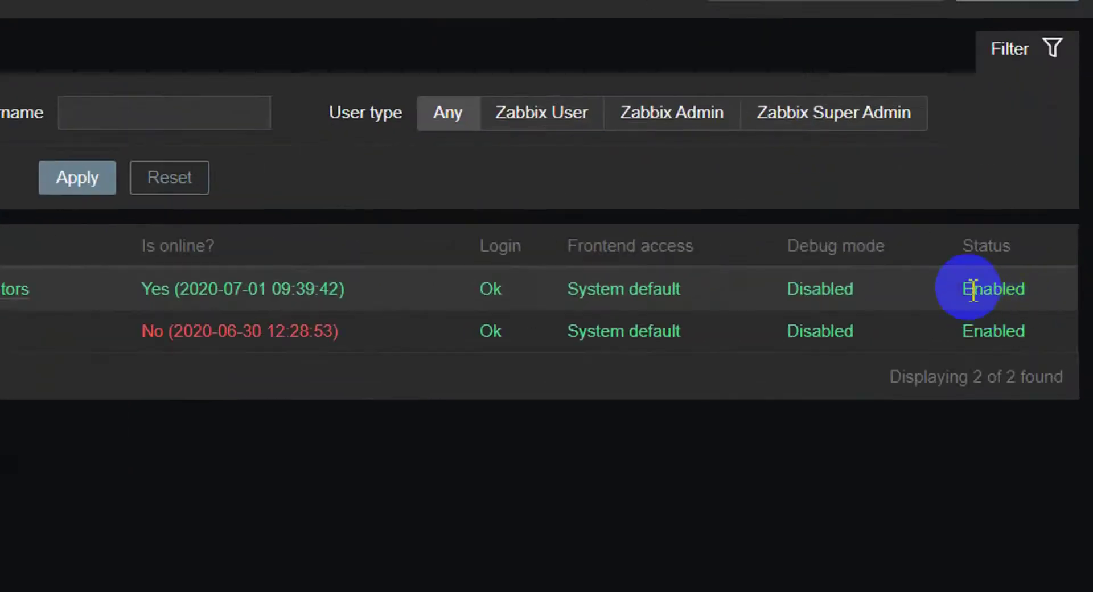
left_click_drag(991, 289, 1041, 288)
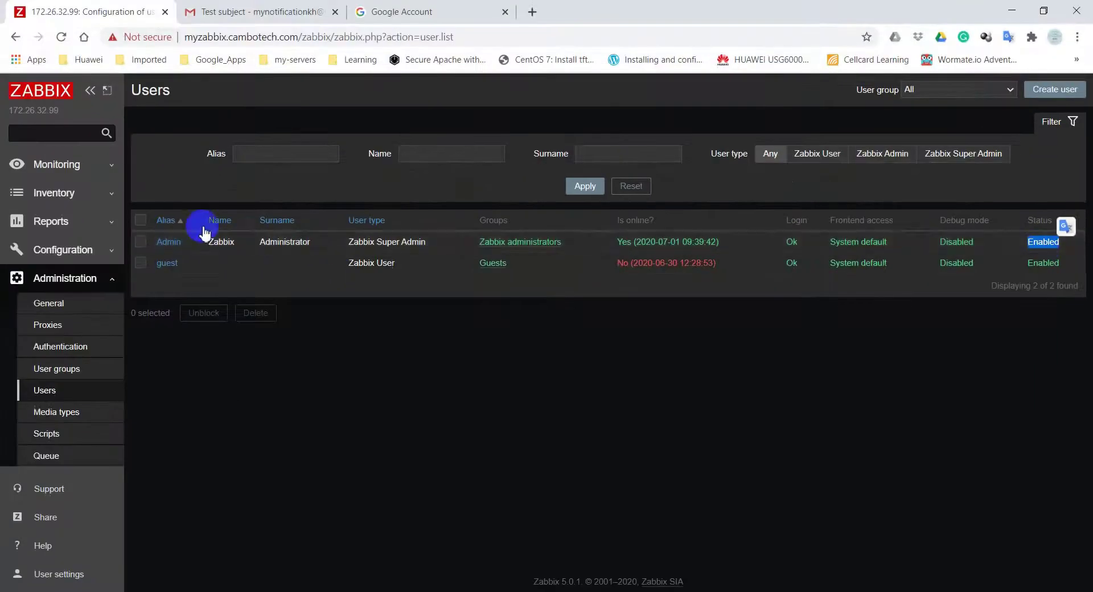
left_click(172, 245)
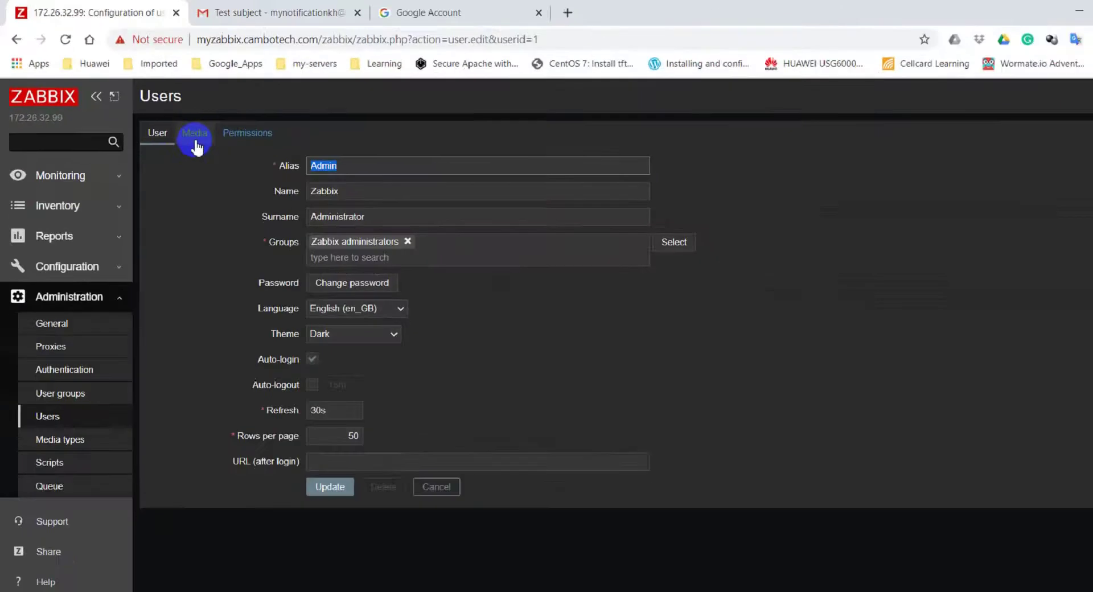
Add an Email media entry to the Admin user with the Gmail address from the Notepad notes, excluding Not classified and Information severities
left_click(359, 268)
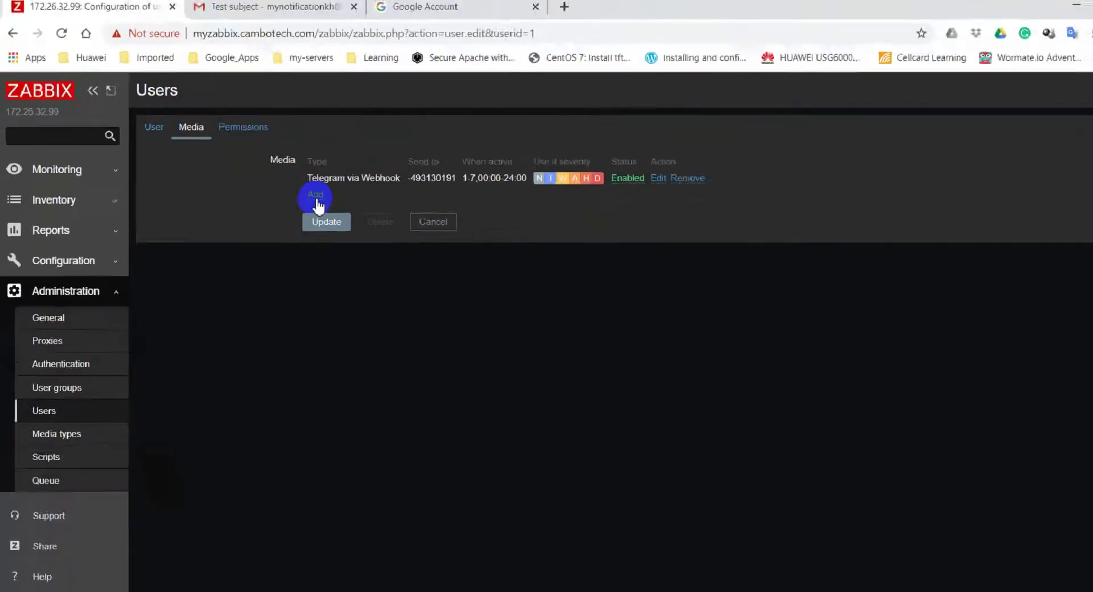
left_click(299, 190)
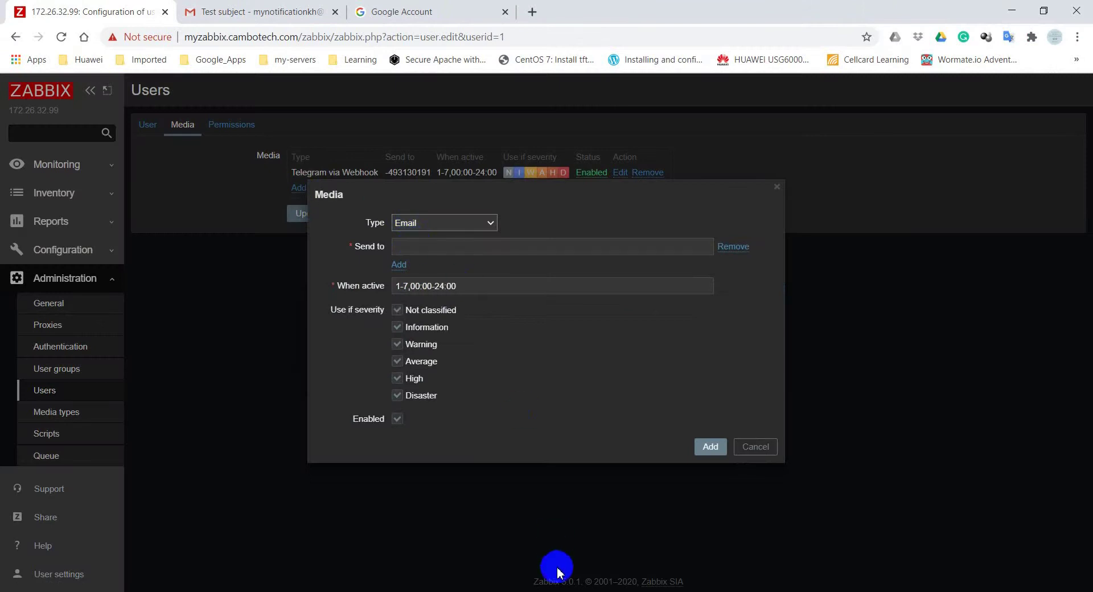
left_click(559, 587)
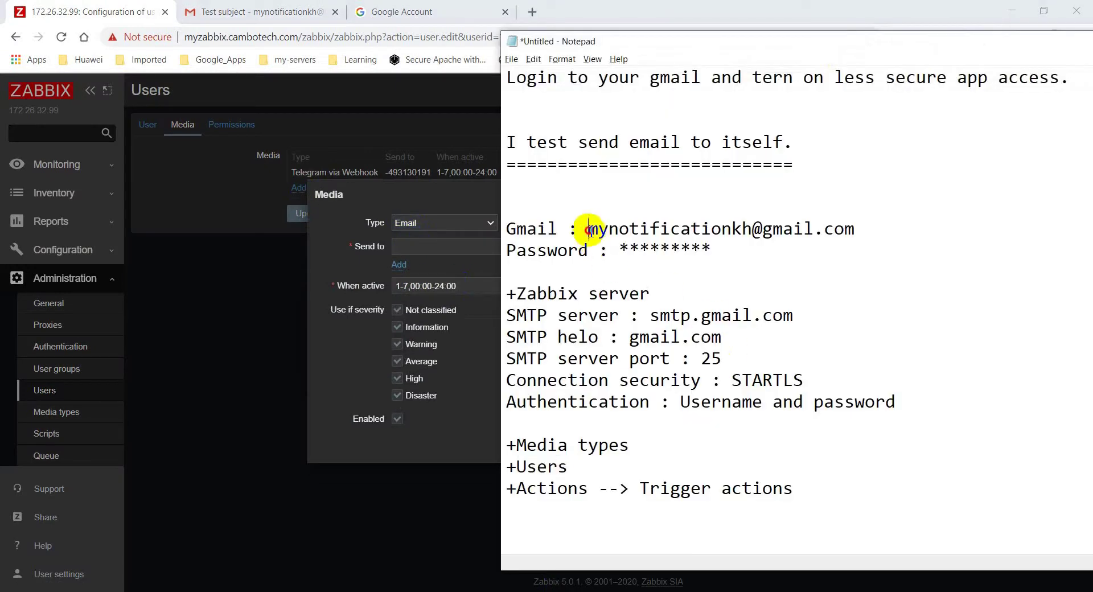
left_click_drag(591, 229, 856, 231)
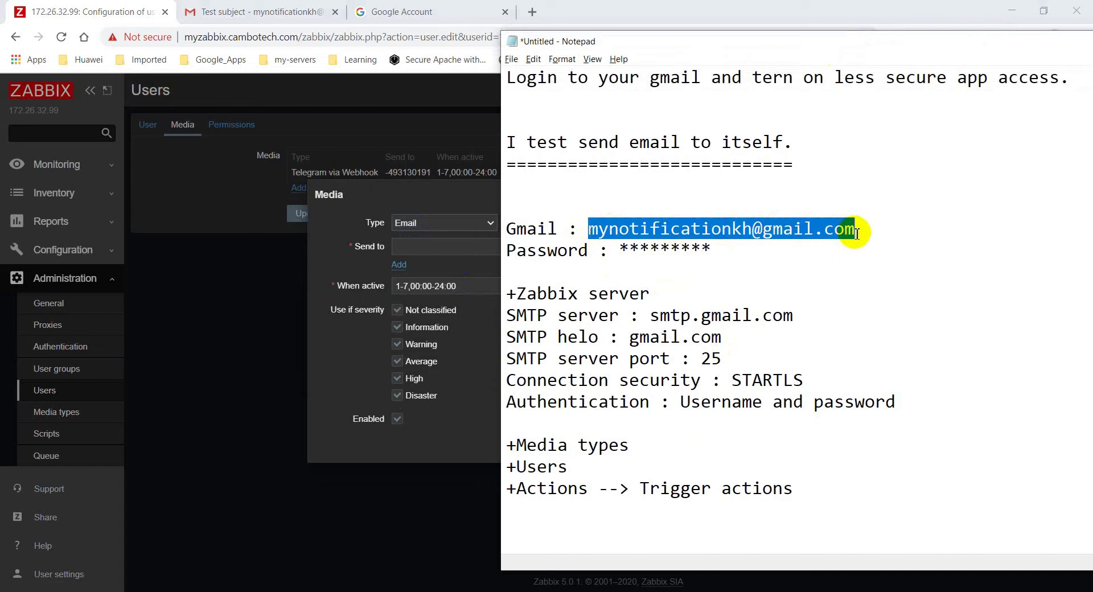
left_click(456, 196)
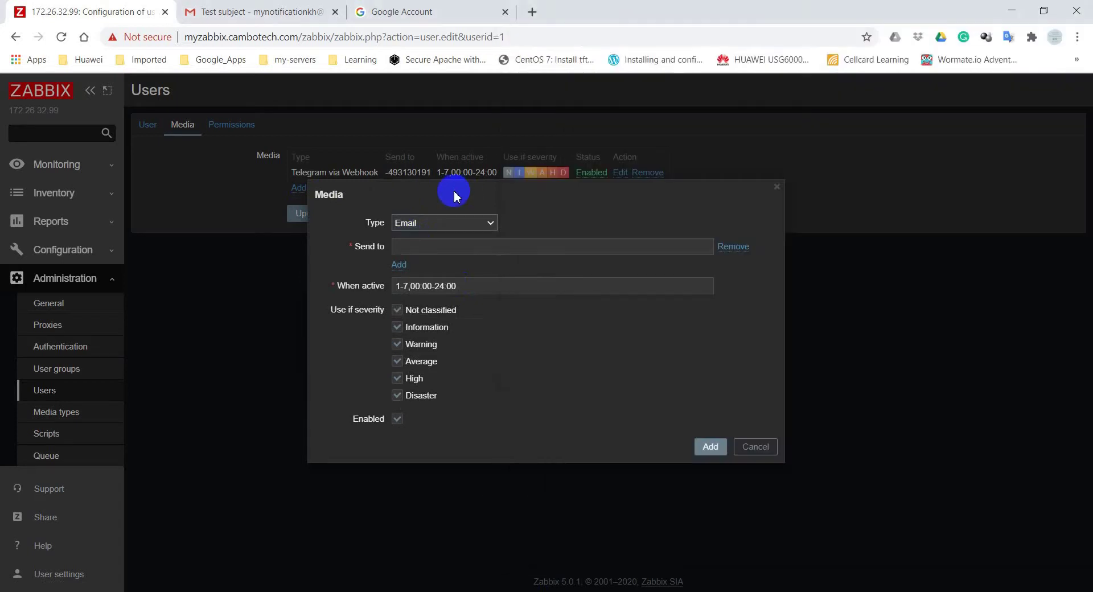
key("Tab")
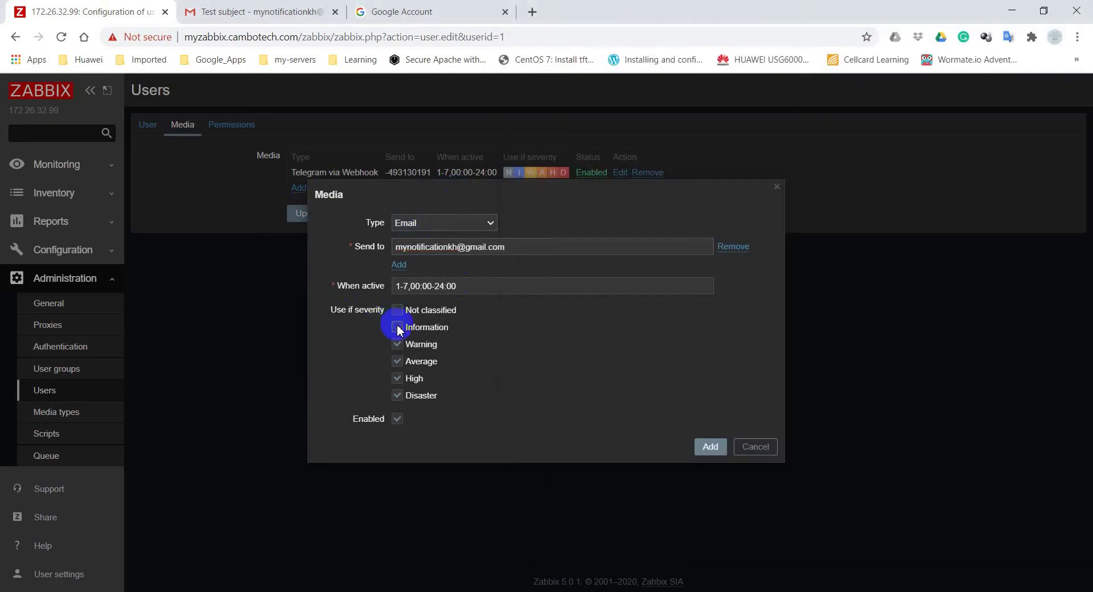
left_click(712, 447)
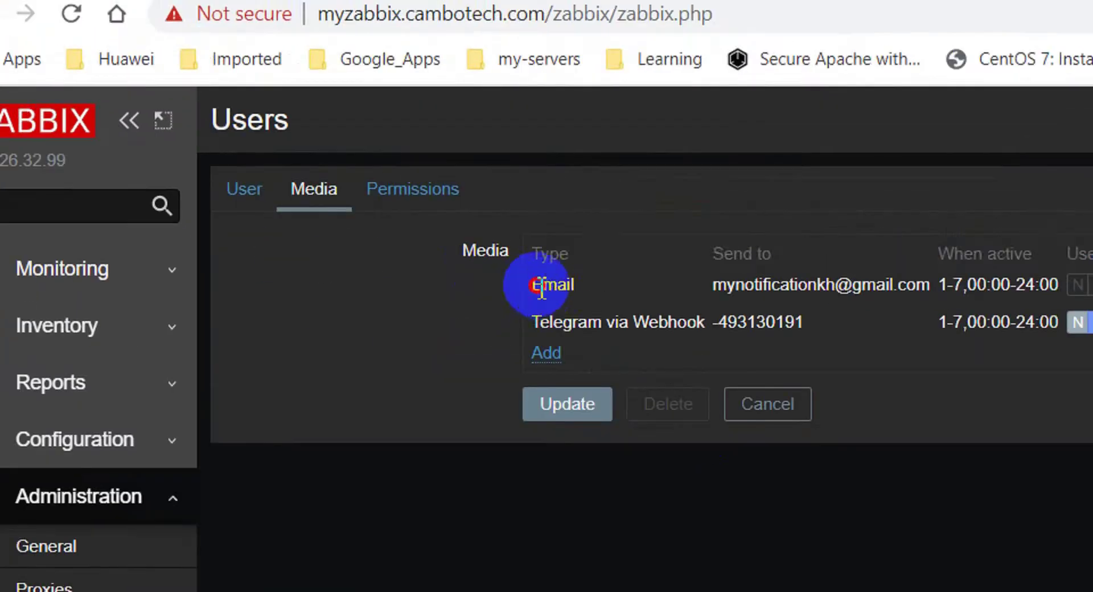
Check the new Email entry's type and recipient address, and save the Admin user's changes
left_click_drag(541, 287, 586, 289)
left_click_drag(713, 285, 875, 295)
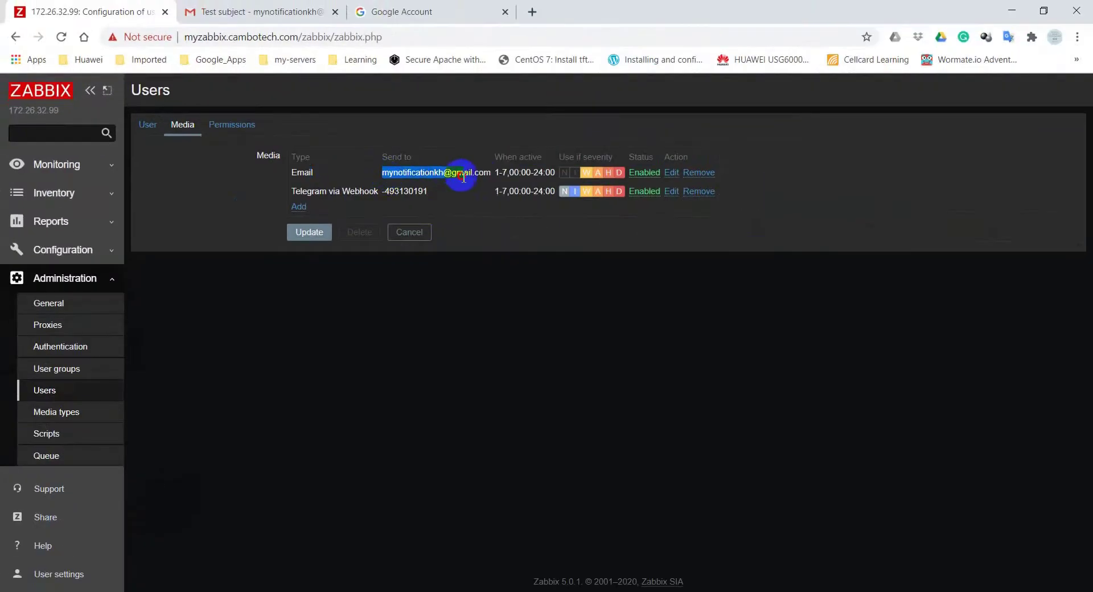
left_click_drag(463, 178, 491, 175)
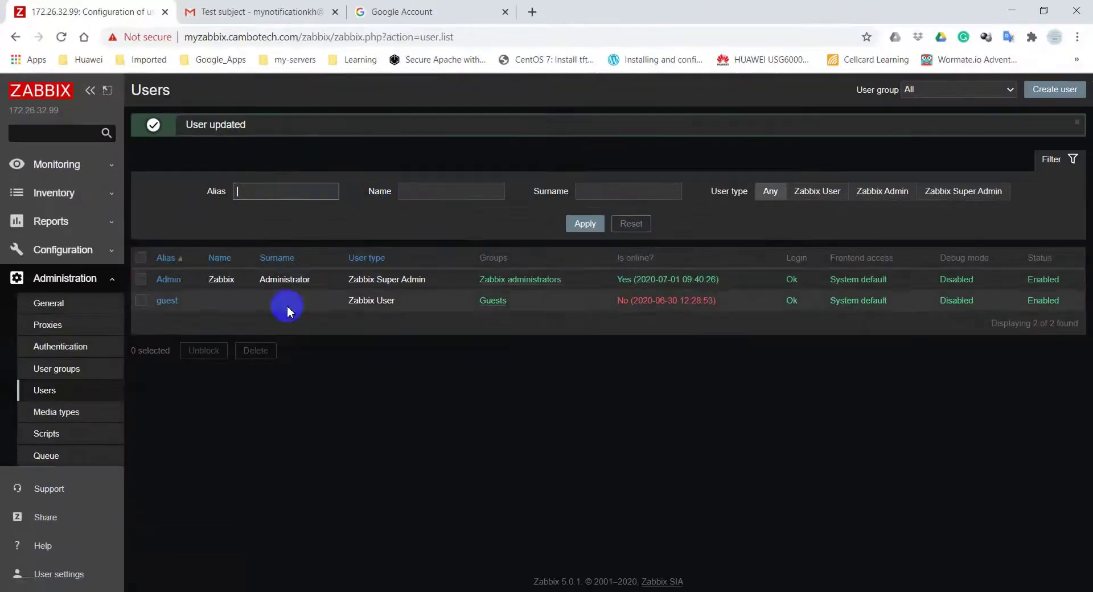
Reopen the Admin user's media settings to verify the saved Email entry, and return to the users list without changes
left_click(348, 564)
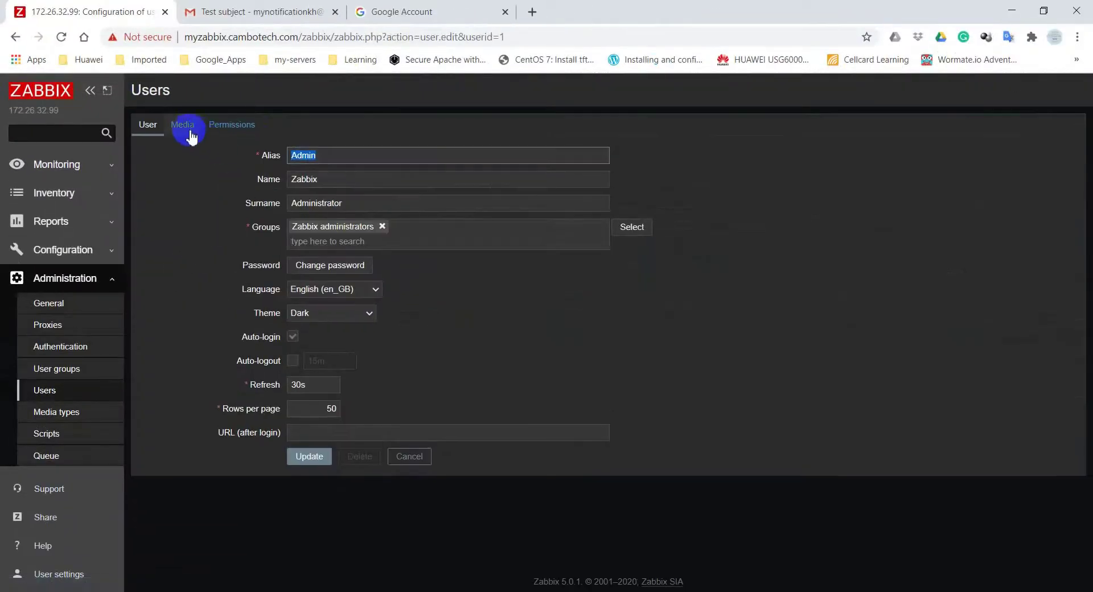
left_click(182, 124)
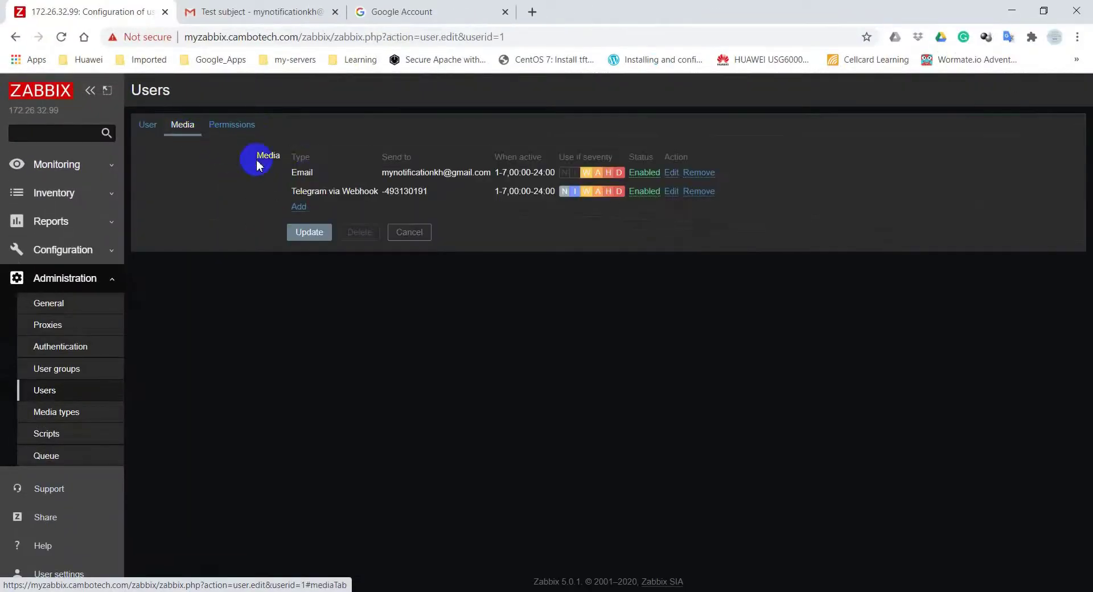
left_click(421, 232)
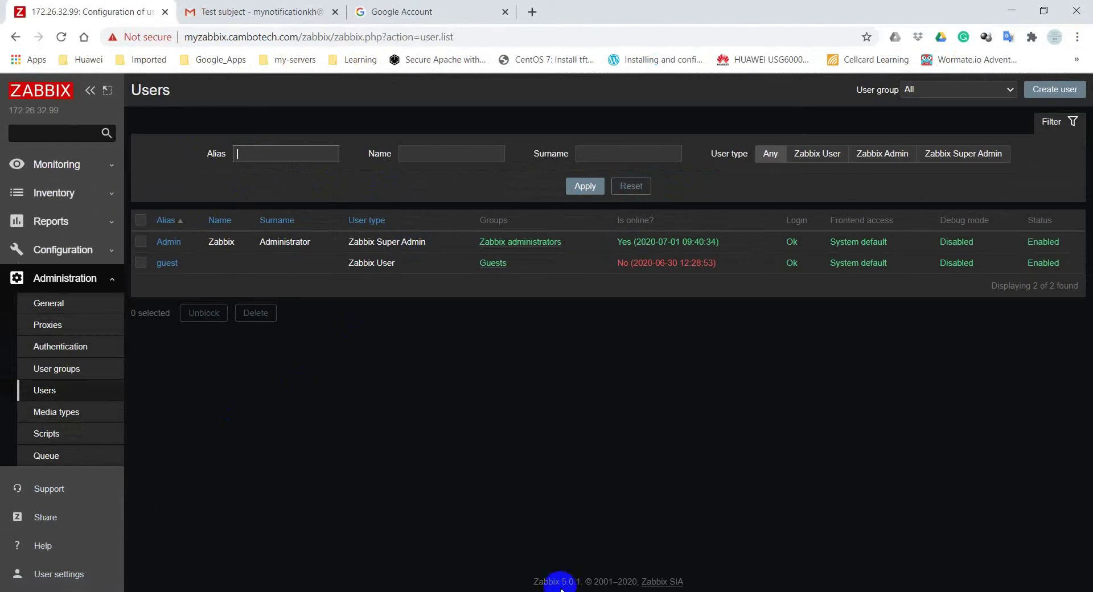
Read the "Actions --> Trigger actions" item in the Notepad notes and return to Zabbix
left_click(561, 590)
left_click_drag(515, 488, 792, 489)
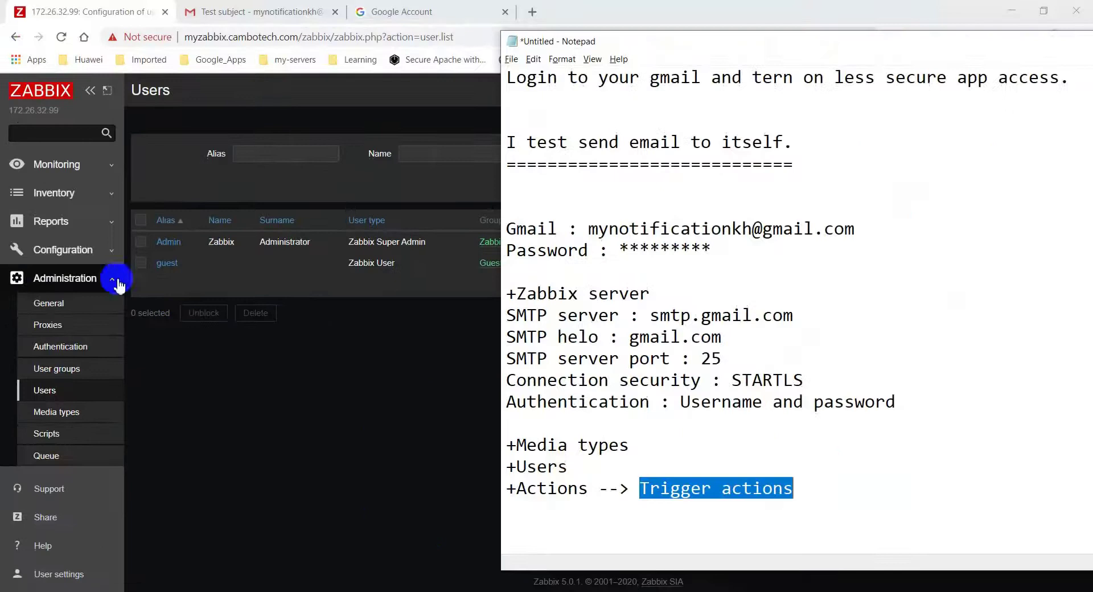
left_click(166, 94)
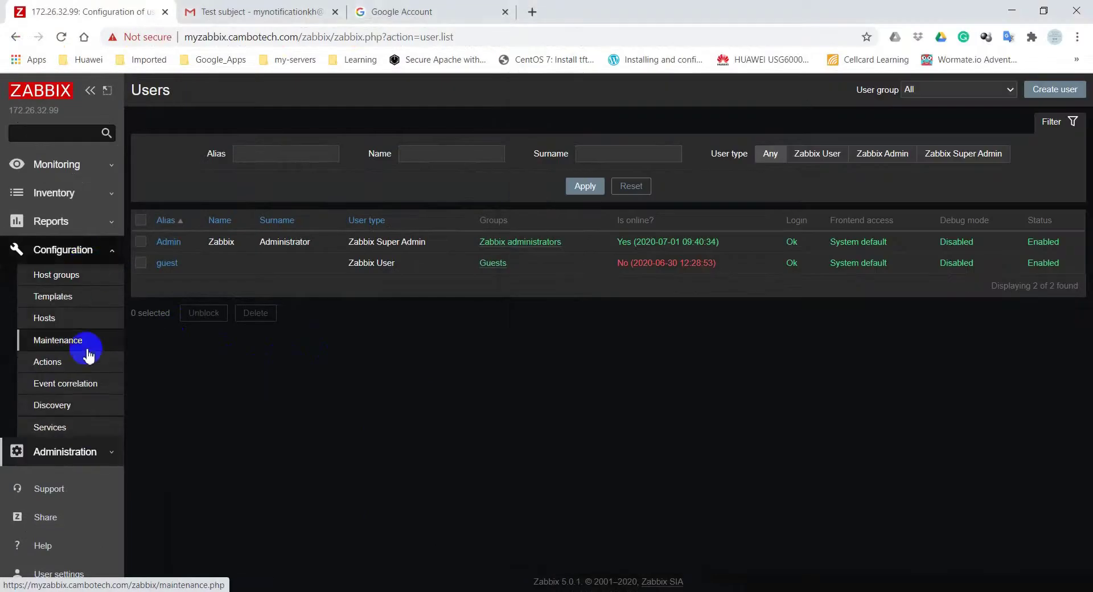
Open the Trigger actions list and examine the operation of the "Report problems to Zabbix administrators" action
left_click(48, 362)
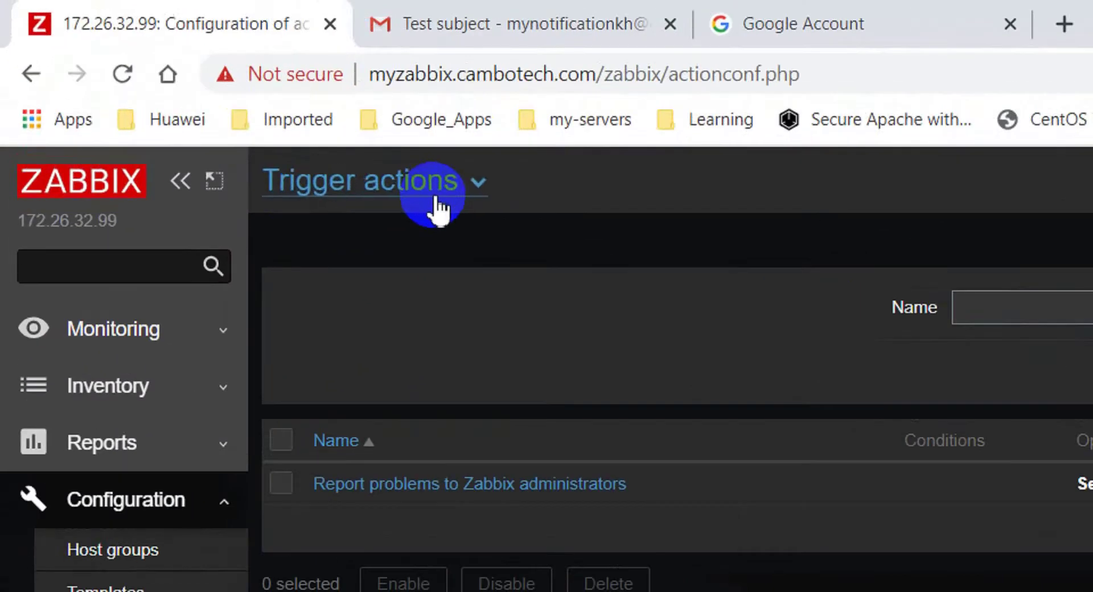
left_click(480, 187)
left_click(399, 235)
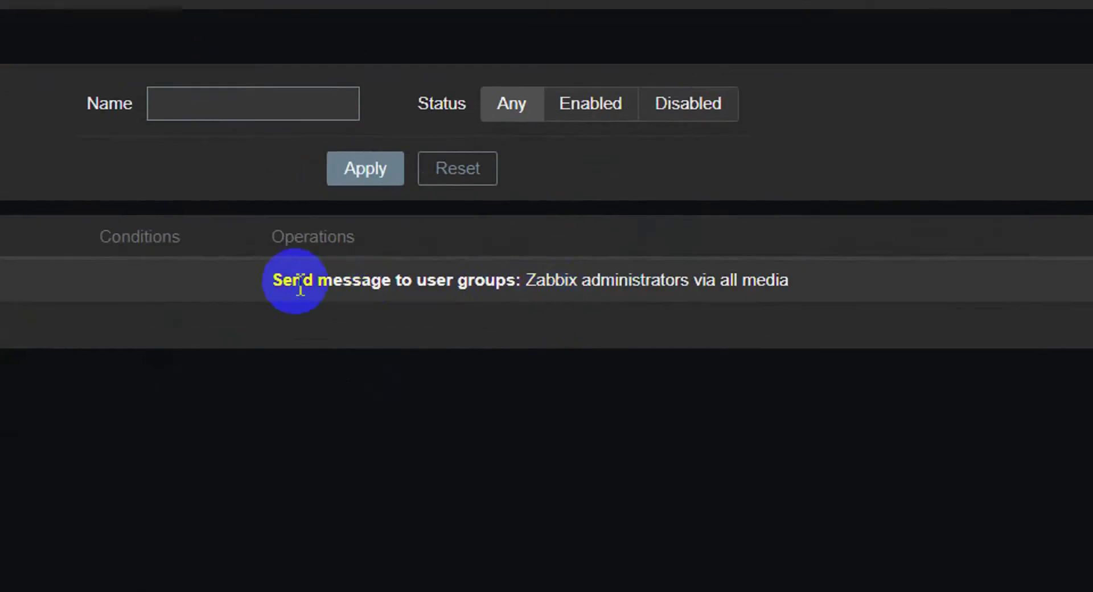
left_click_drag(540, 243, 760, 245)
left_click_drag(713, 288, 791, 285)
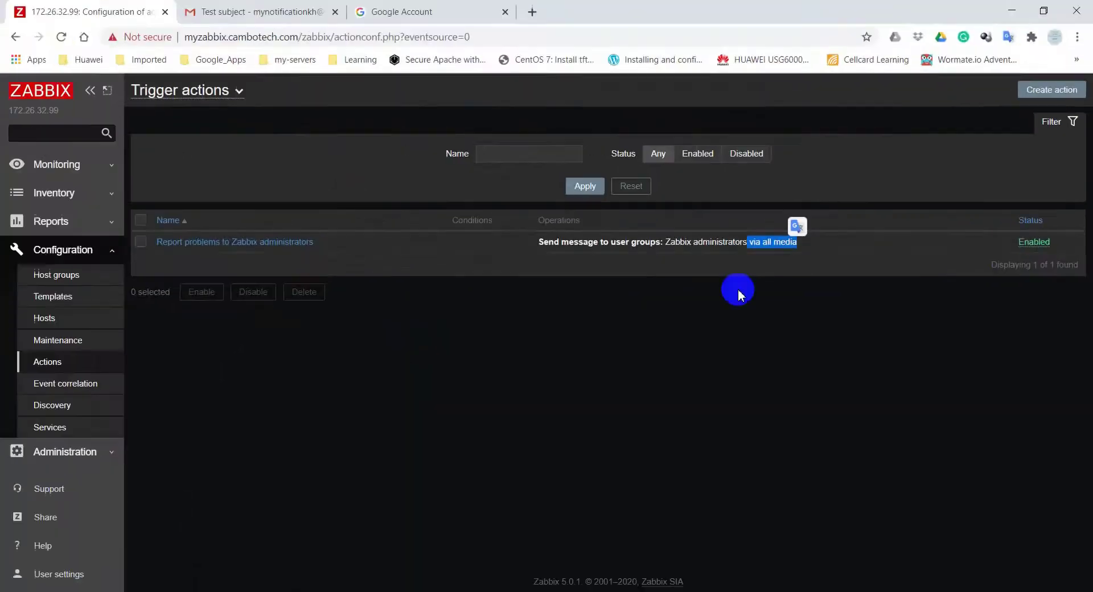
Add the line "let test it." below "I test send email to itself." in the Notepad notes
left_click(546, 587)
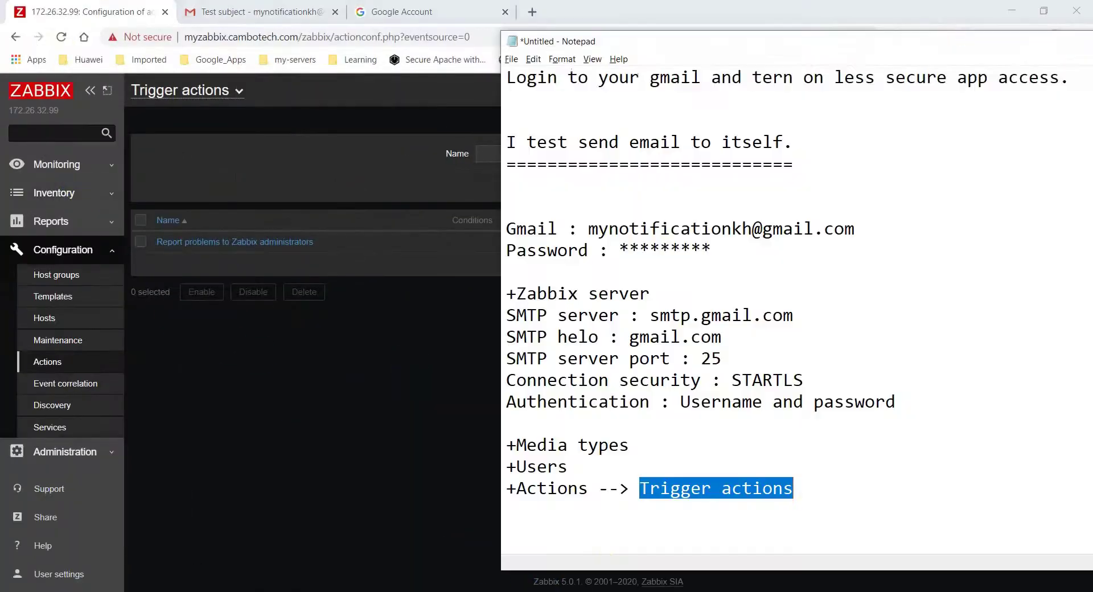
scroll(763, 244, "up", 2)
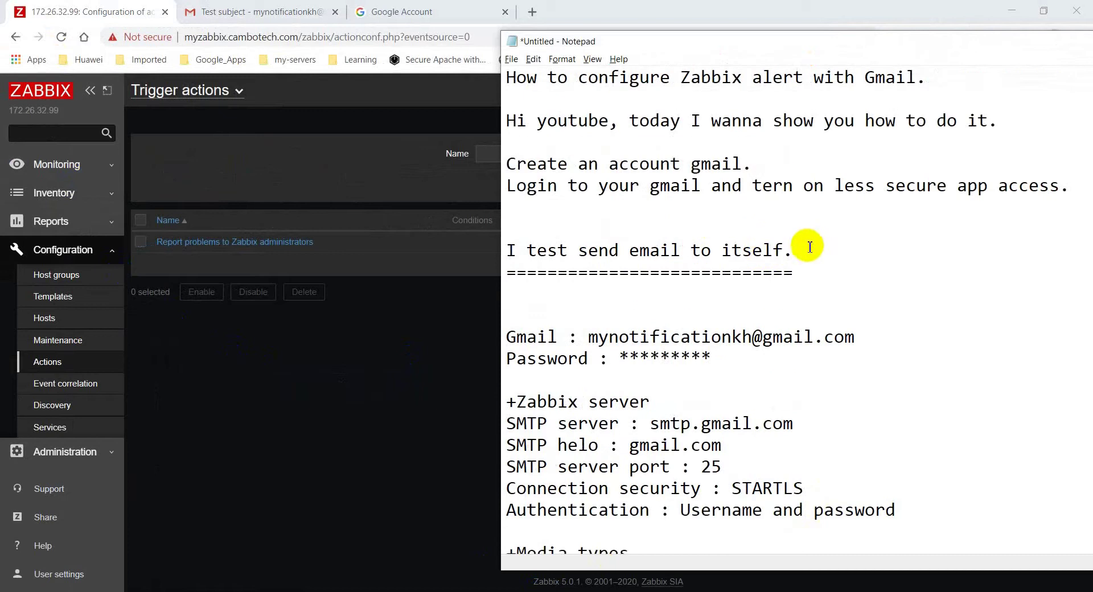
key("Return")
key("Return")
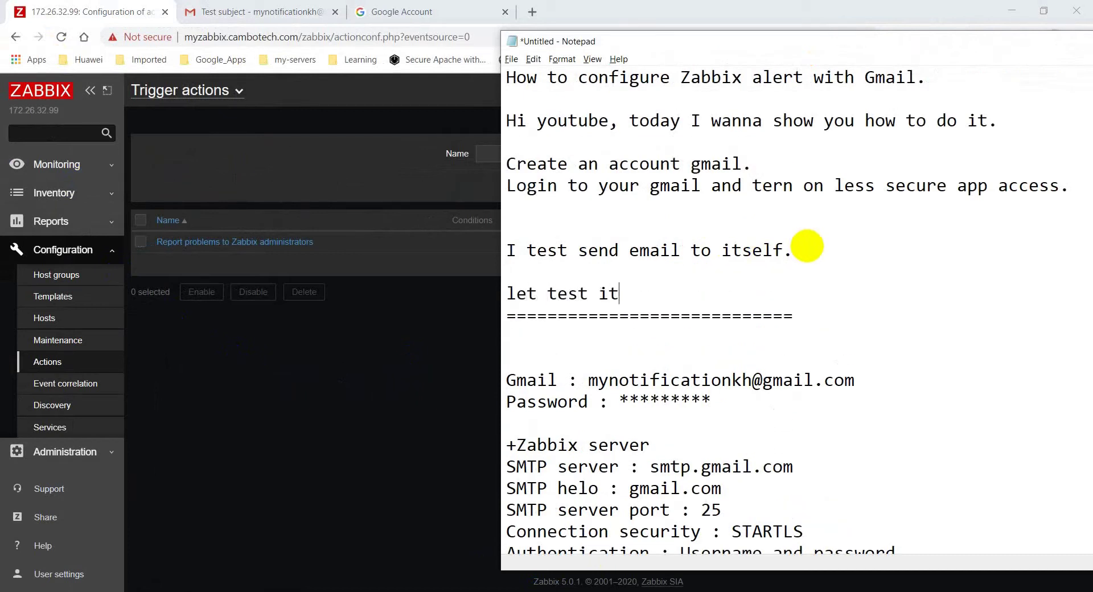
Return to Zabbix, open the Problems list under monitoring and look through the listed problems
left_click(266, 393)
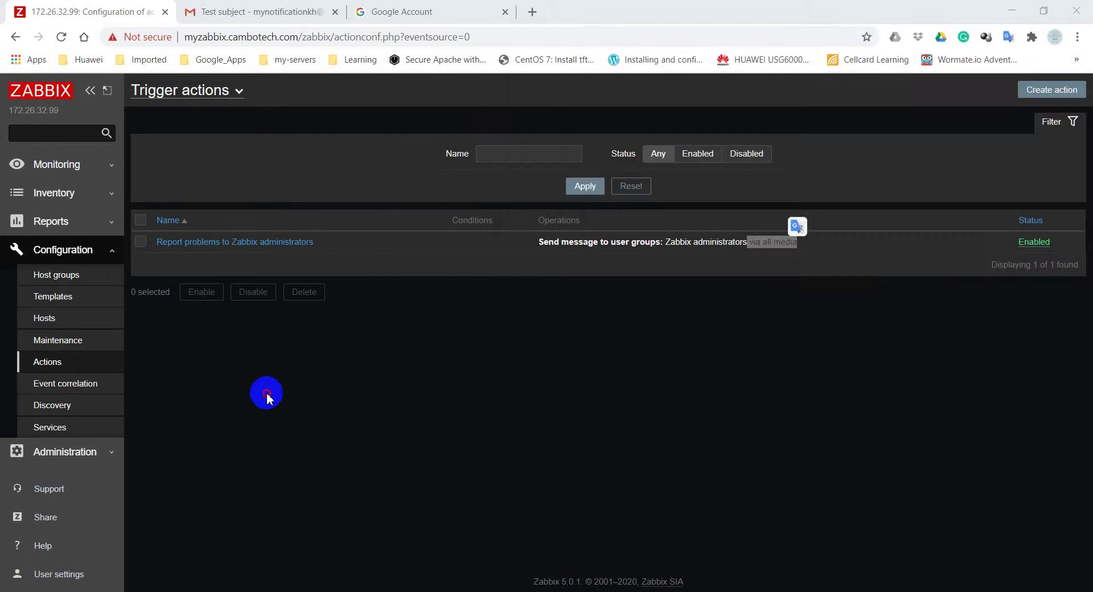
left_click(58, 165)
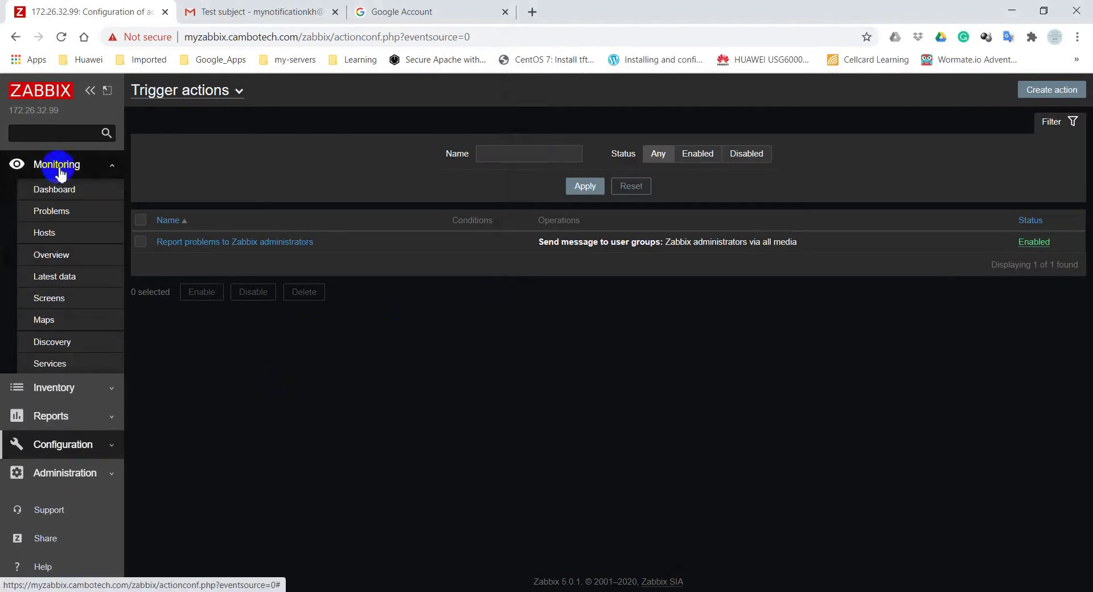
left_click(51, 212)
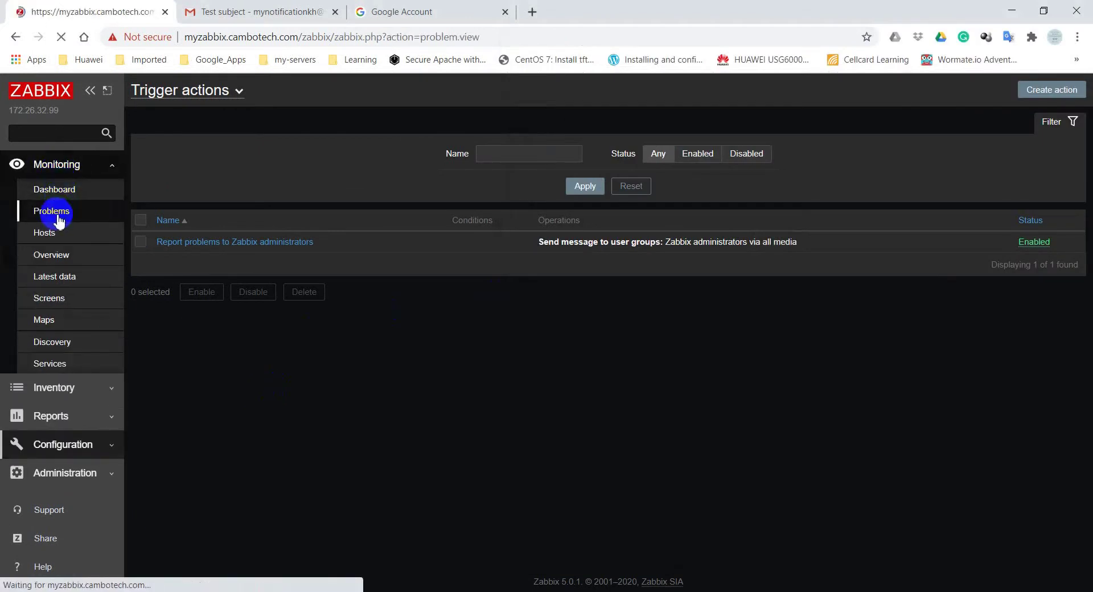
scroll(399, 390, "down", 2)
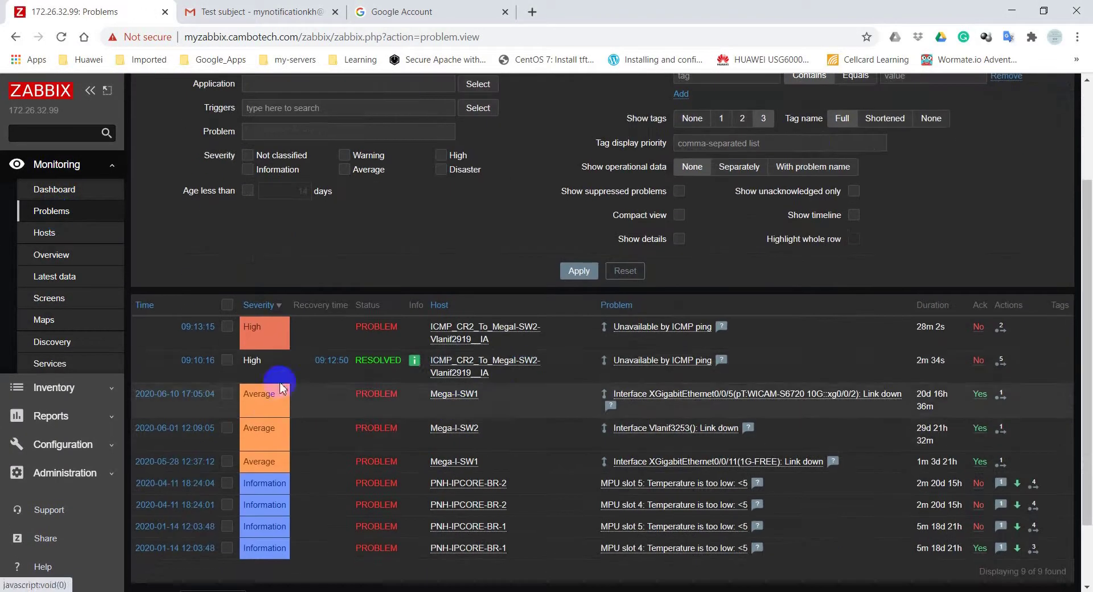
scroll(627, 433, "up", 2)
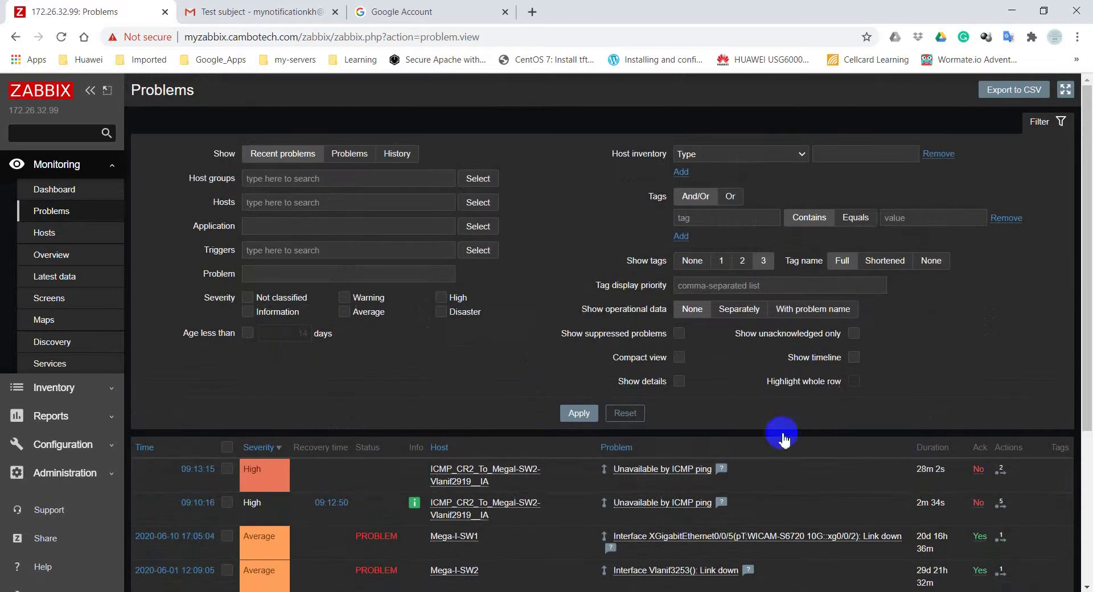
Update the unresolved High-severity "Unavailable by ICMP ping" problem with the message "test alert." and close the problem
left_click(979, 474)
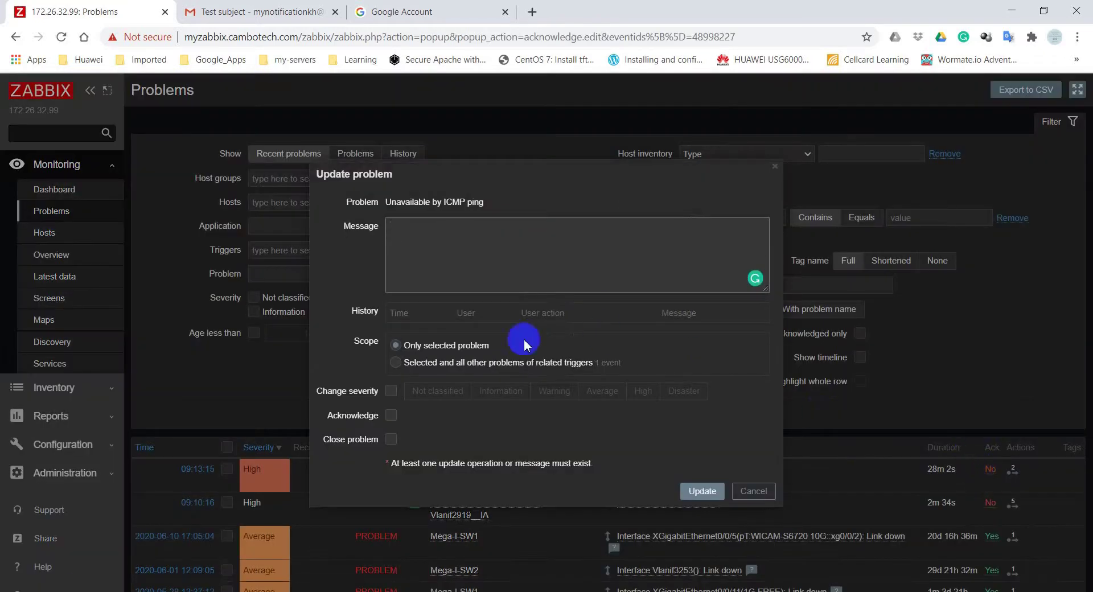
left_click(392, 440)
left_click(436, 238)
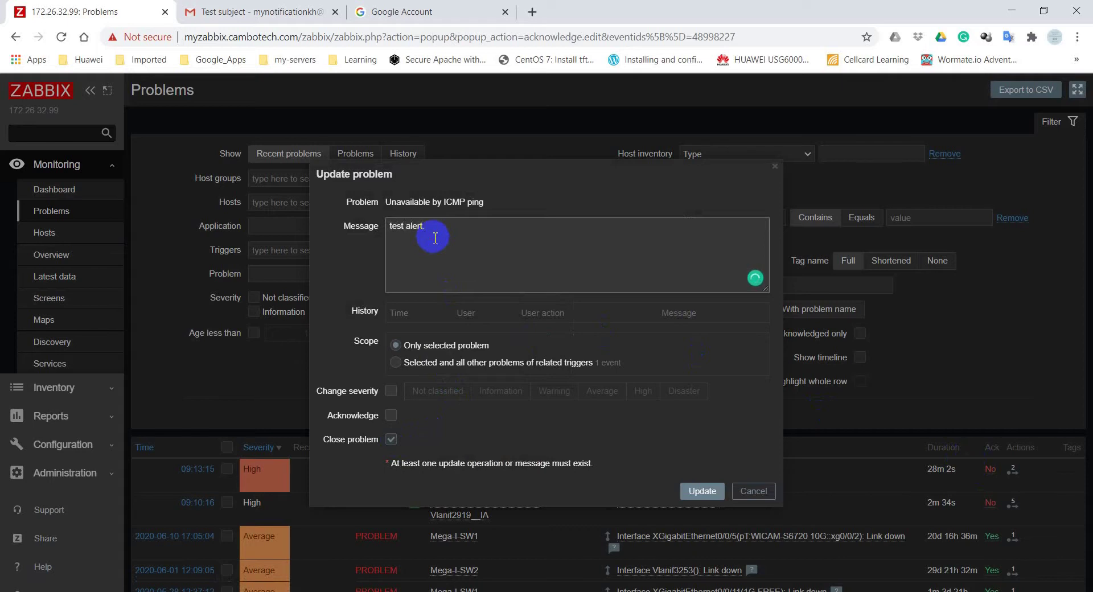
left_click(705, 492)
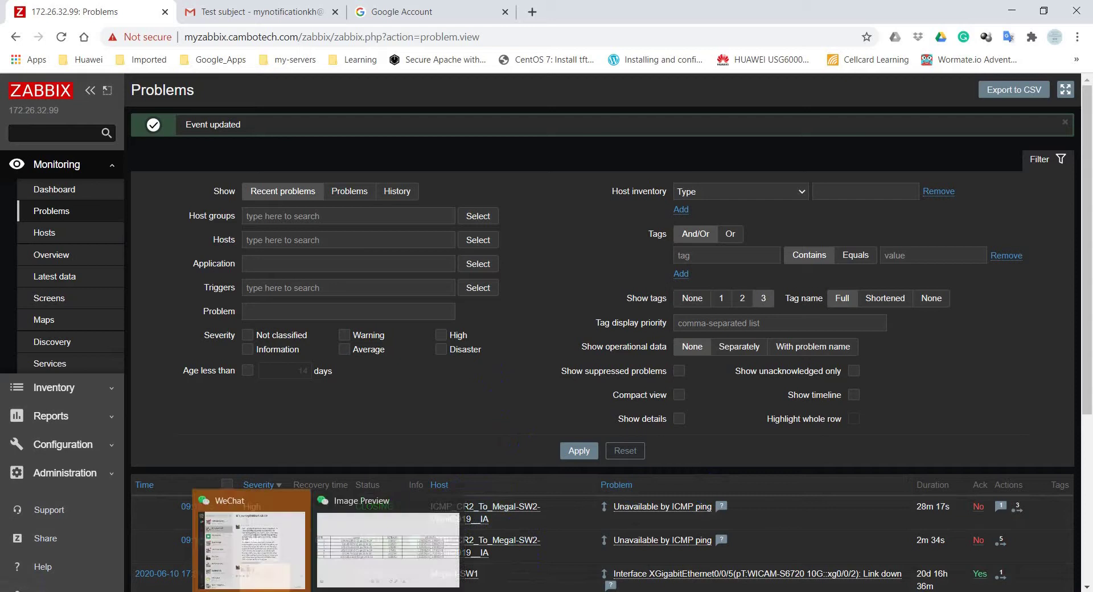
Switch to the Gmail inbox, open the "Resolved: Unavailable by ICMP ping" email and examine its sender and text
left_click(283, 13)
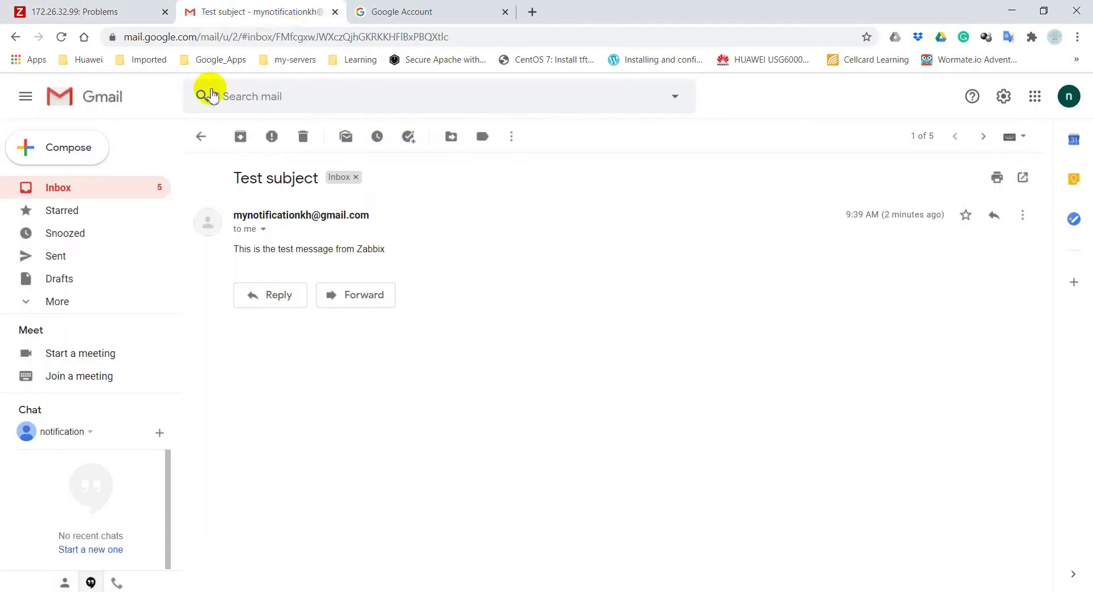
left_click(66, 191)
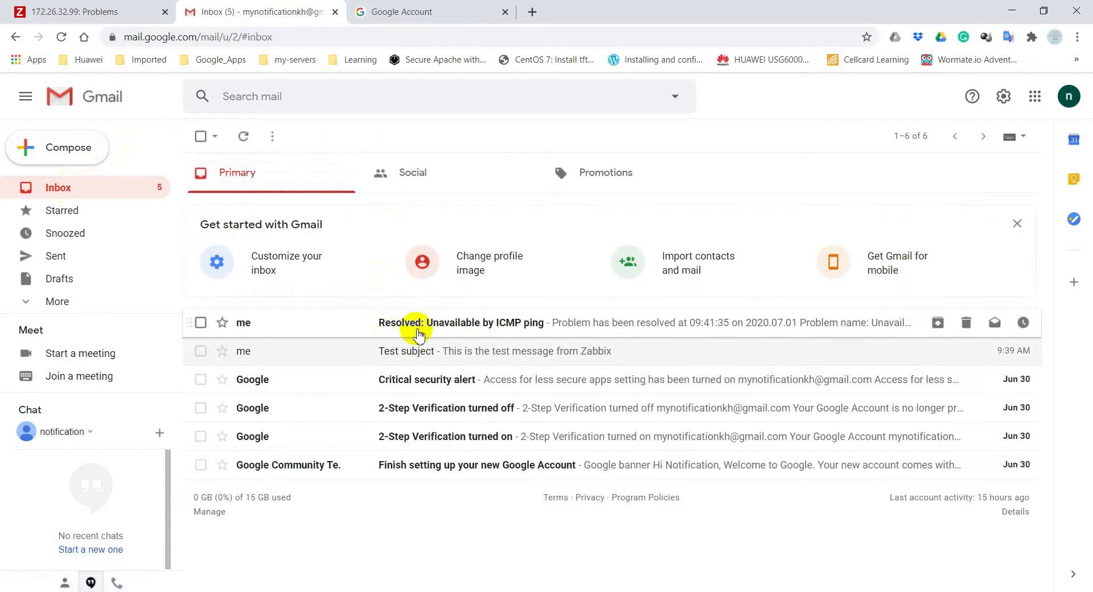
left_click(442, 329)
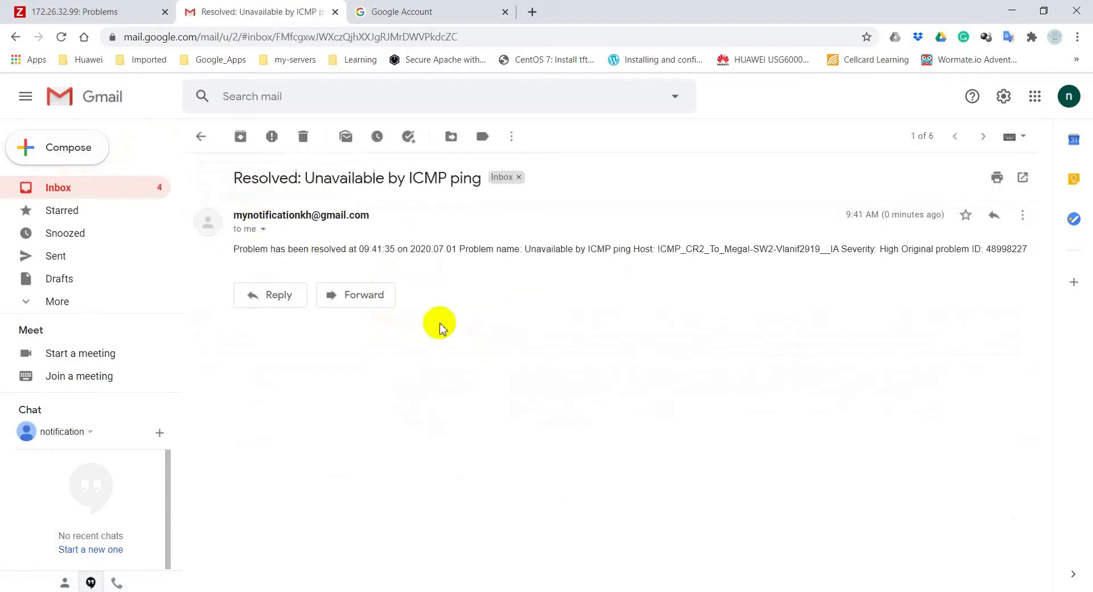
left_click_drag(232, 216, 370, 215)
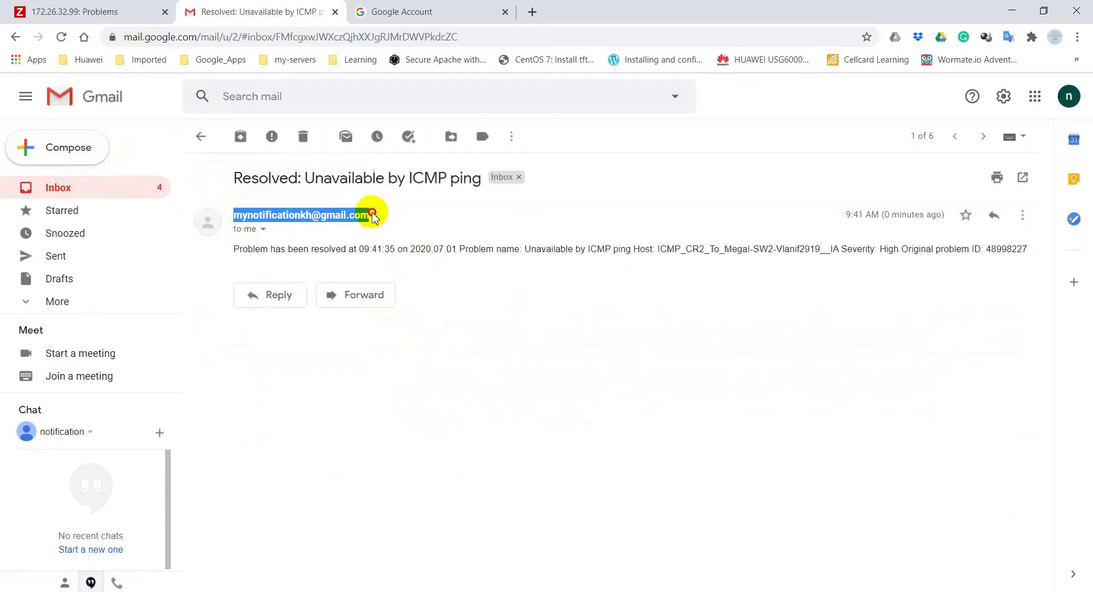
left_click_drag(235, 255, 435, 251)
left_click(427, 251)
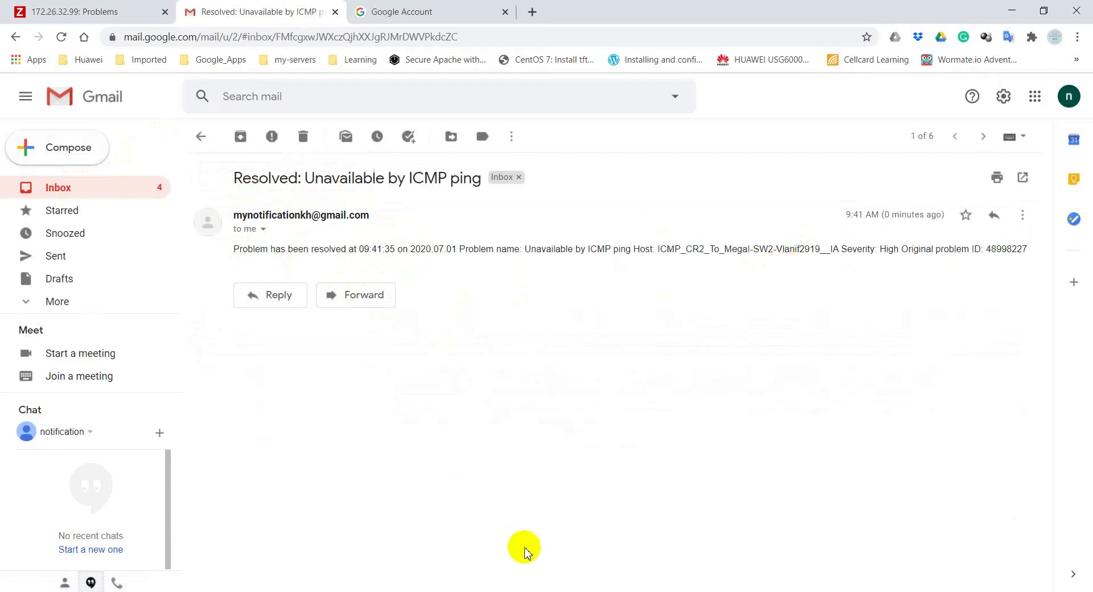
Add the Notepad lines "now it is working.", "Please like and subscribe to my channel." and "Thanks for watching it." below "let test it."
left_click(566, 541)
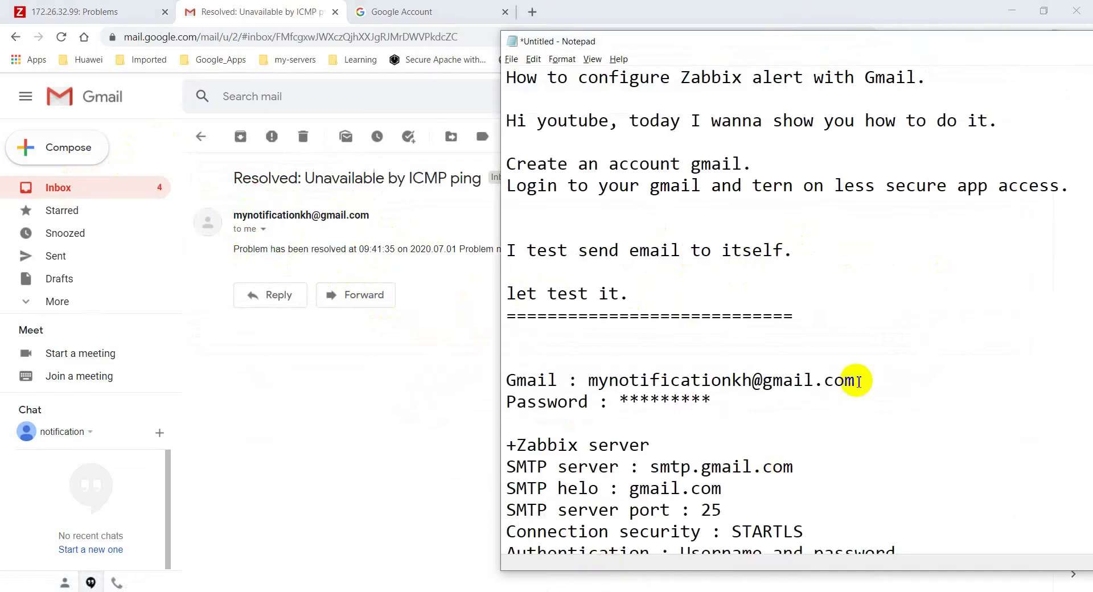
left_click(704, 295)
key("Return")
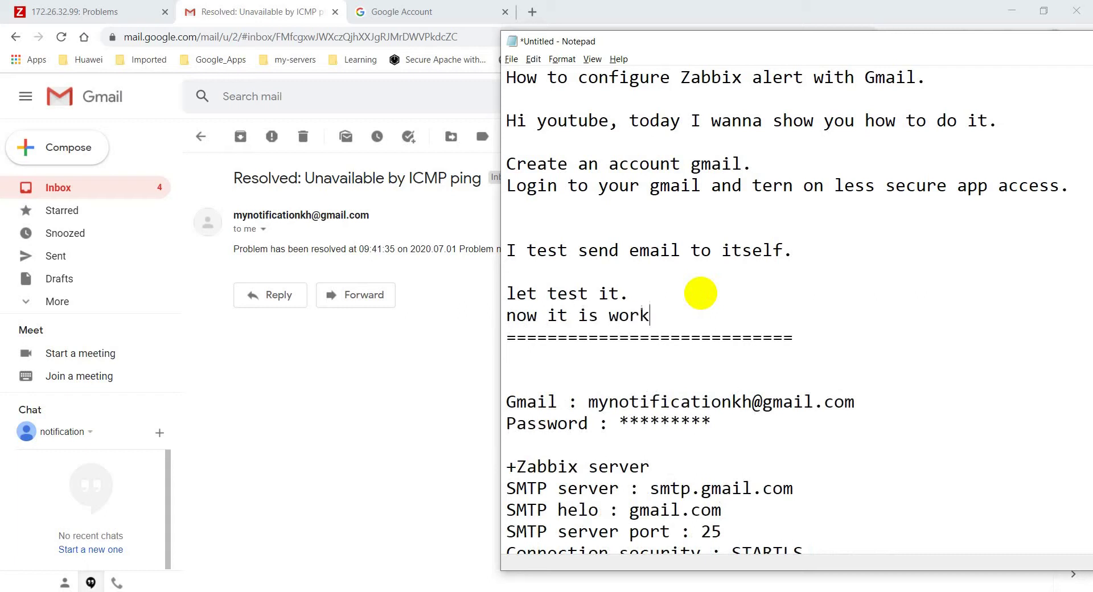
key("Return")
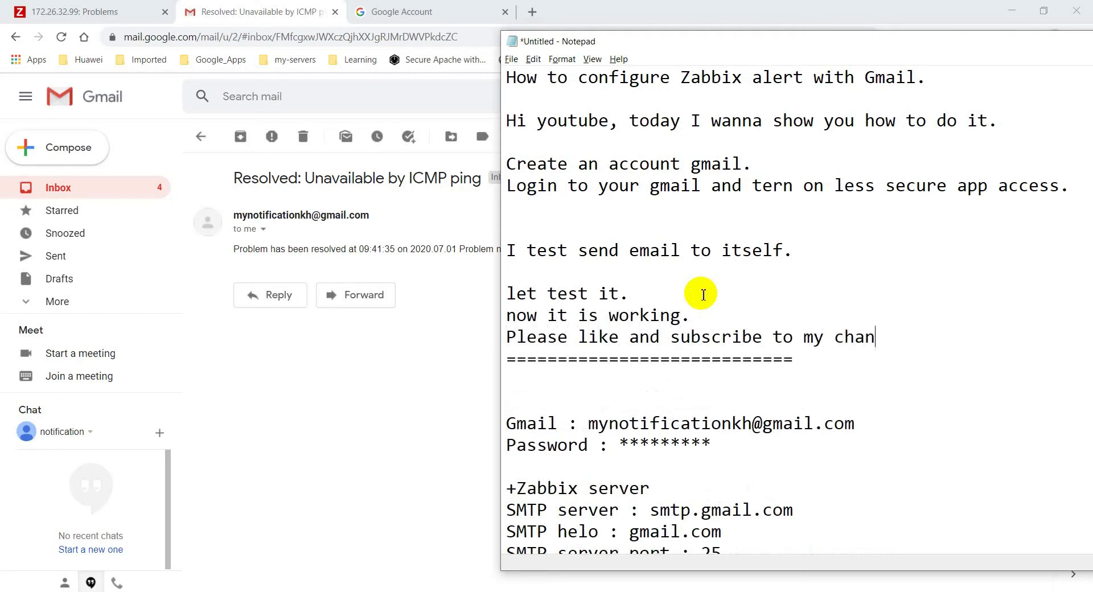
key("Return")
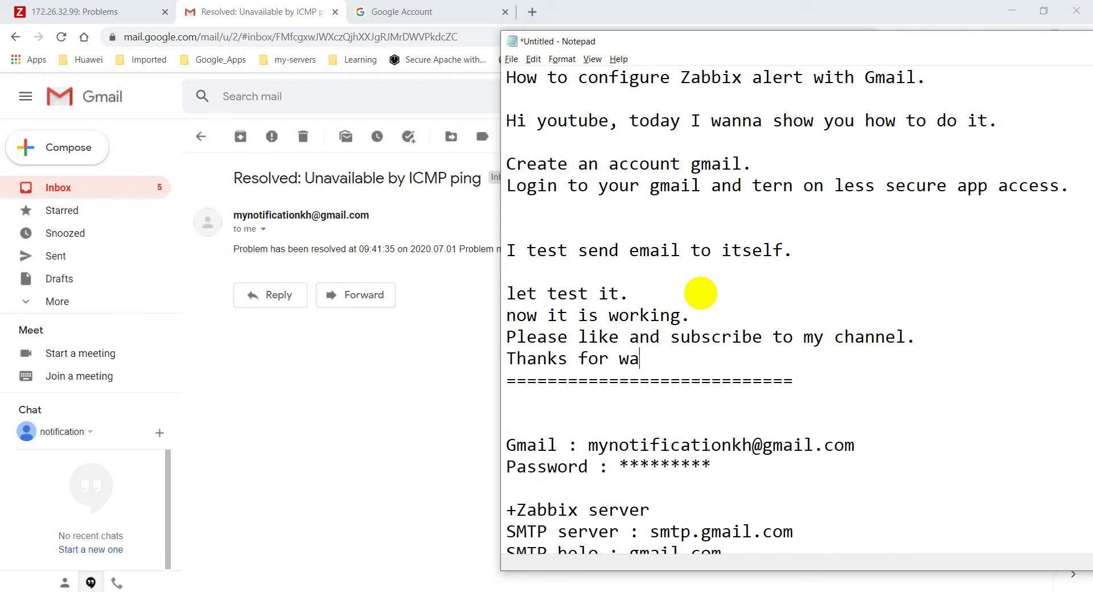
type("ching it")
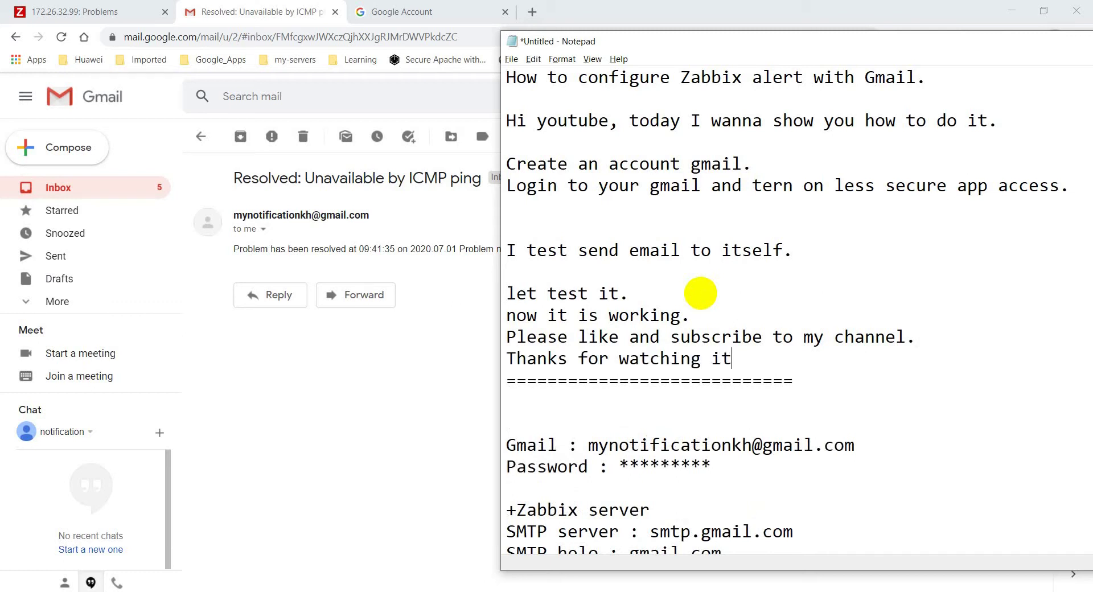
type(".")
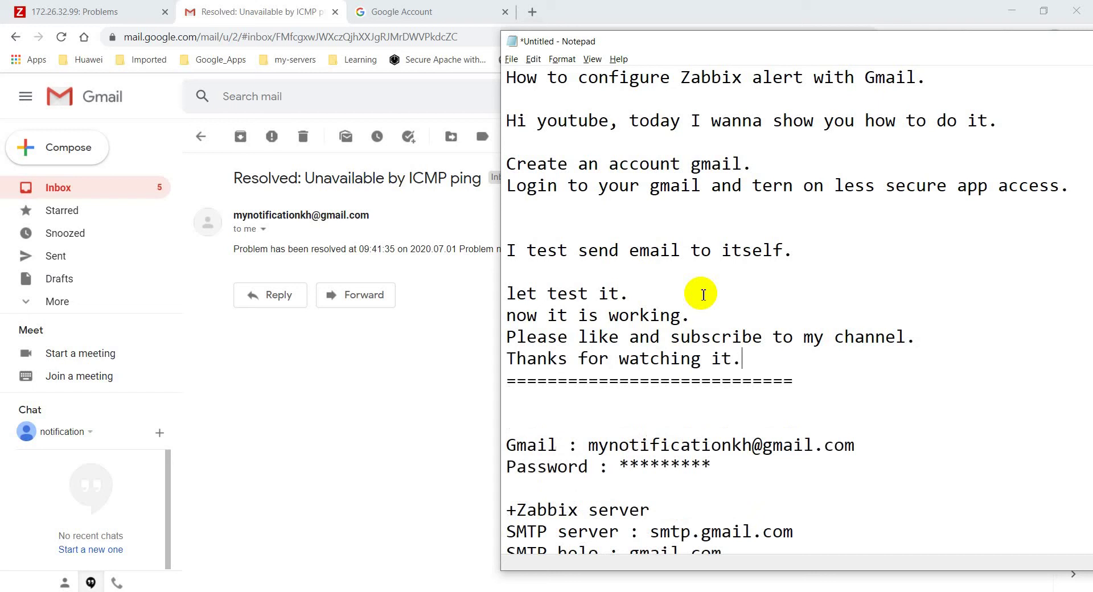